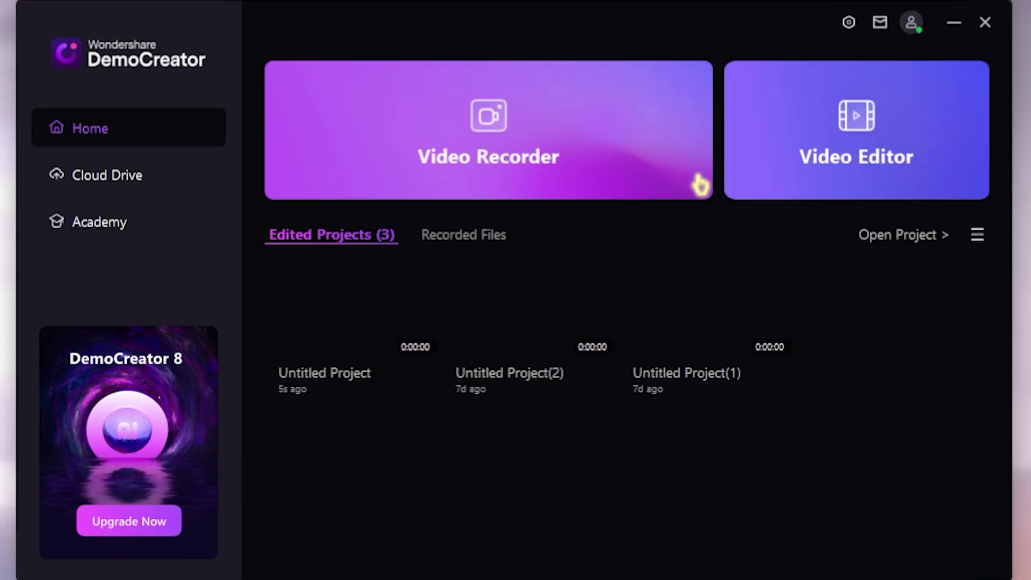
- Launch the Video Recorder from the Home page to capture the full desktop with the camera
{"action": "left_click", "coordinate": [449, 104]}
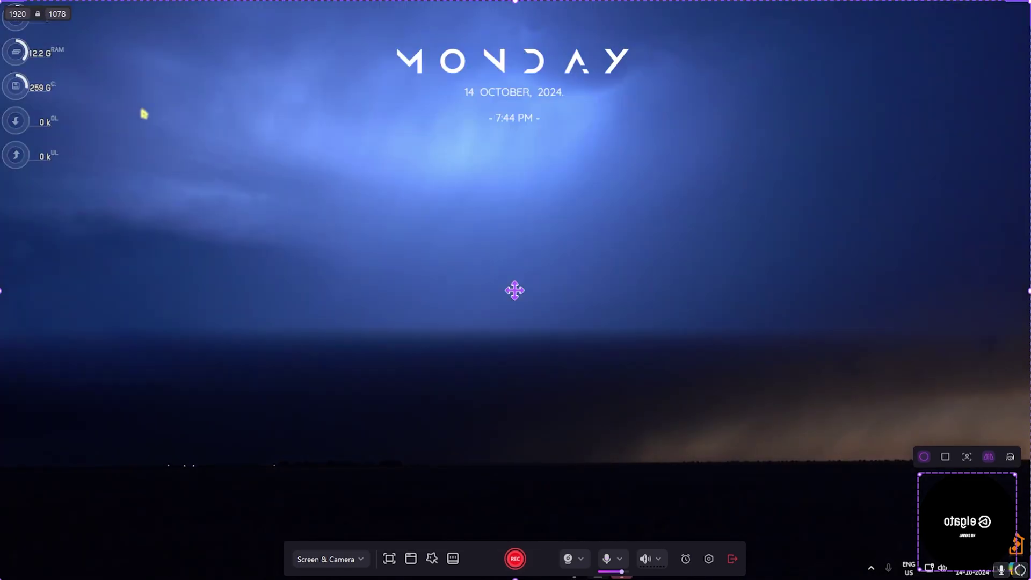
- Shrink the capture area to 1480x692, move it up-left, then drag it back to full screen
{"action": "left_click_drag", "start_coordinate": [1, 1], "coordinate": [180, 138]}
{"action": "left_click_drag", "start_coordinate": [231, 202], "coordinate": [235, 208]}
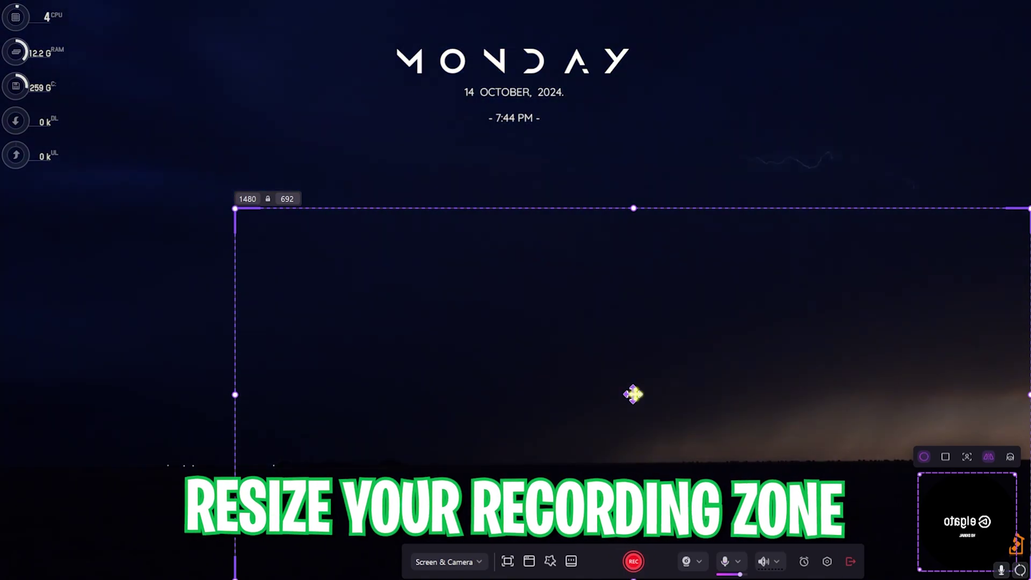
{"action": "left_click_drag", "start_coordinate": [633, 394], "coordinate": [530, 312]}
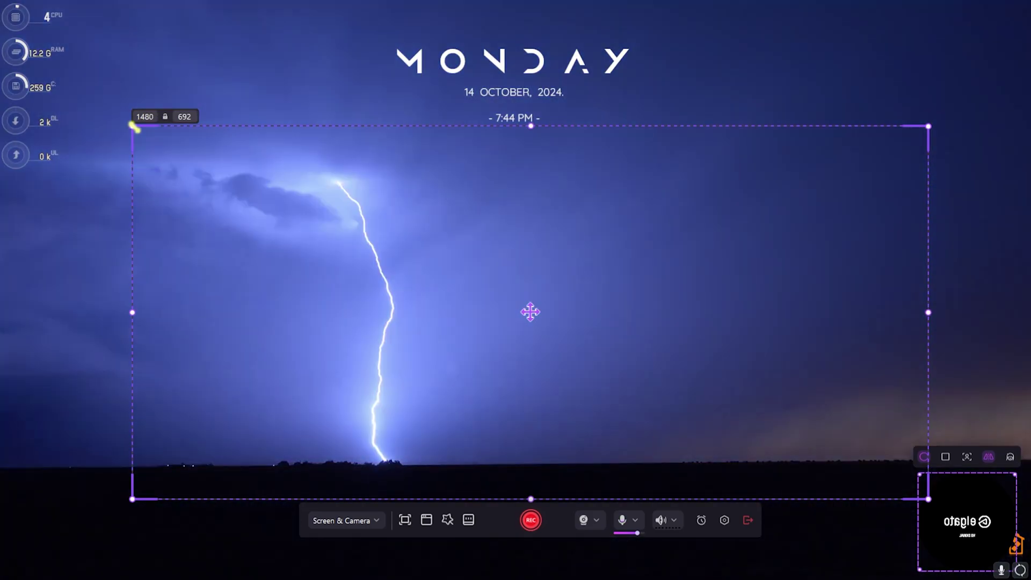
{"action": "left_click_drag", "start_coordinate": [133, 127], "coordinate": [1, 2]}
- Enter 1920 as the capture width, select the height value, and view the camera list
{"action": "left_click", "coordinate": [25, 11]}
{"action": "type", "text": "1920"}
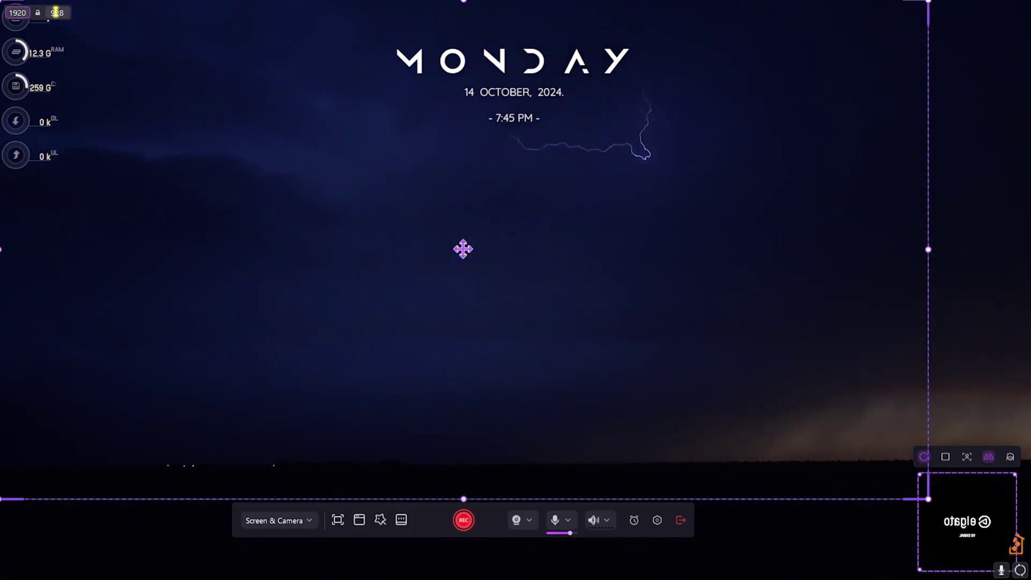
{"action": "double_click", "coordinate": [56, 12]}
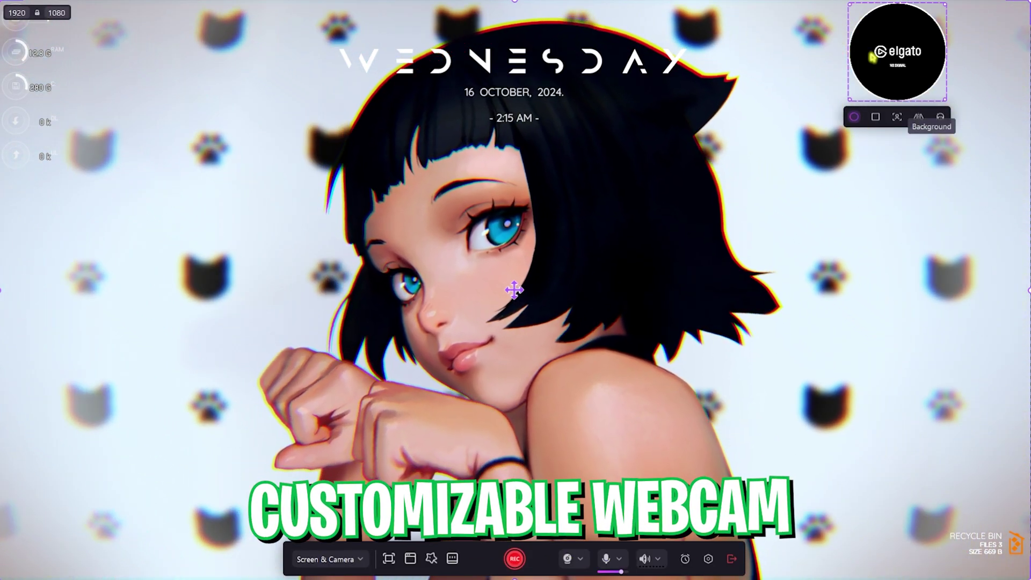
{"action": "left_click", "coordinate": [582, 558]}
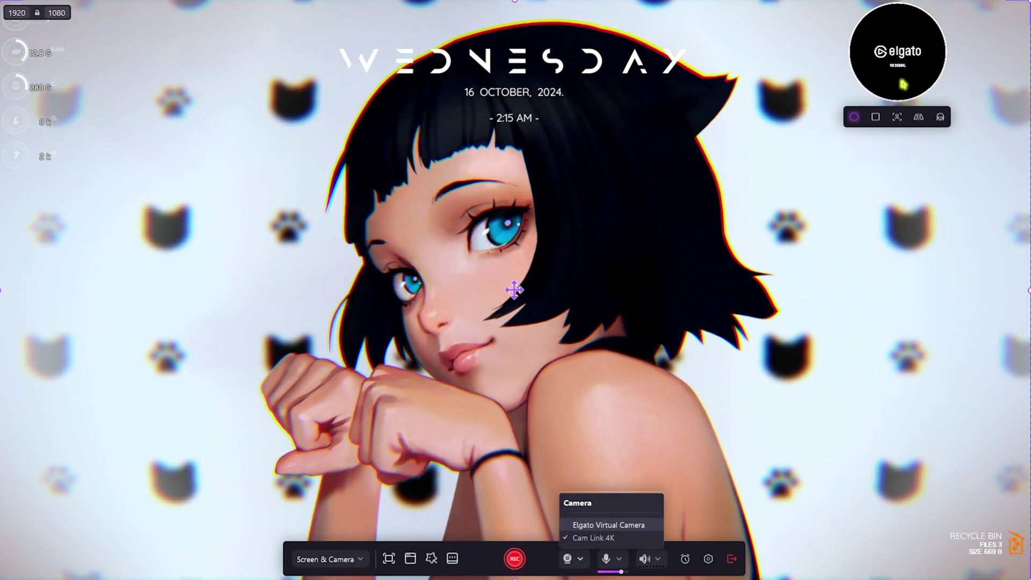
- Move the webcam bubble left and down, and give it a purple border with a feathered edge
{"action": "left_click", "coordinate": [580, 558]}
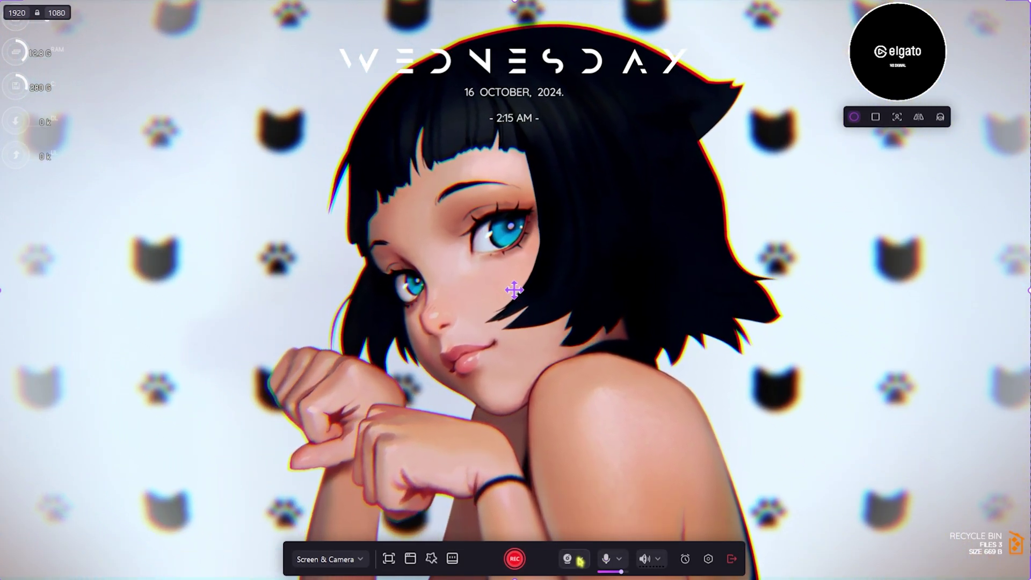
{"action": "left_click_drag", "start_coordinate": [893, 52], "coordinate": [867, 125]}
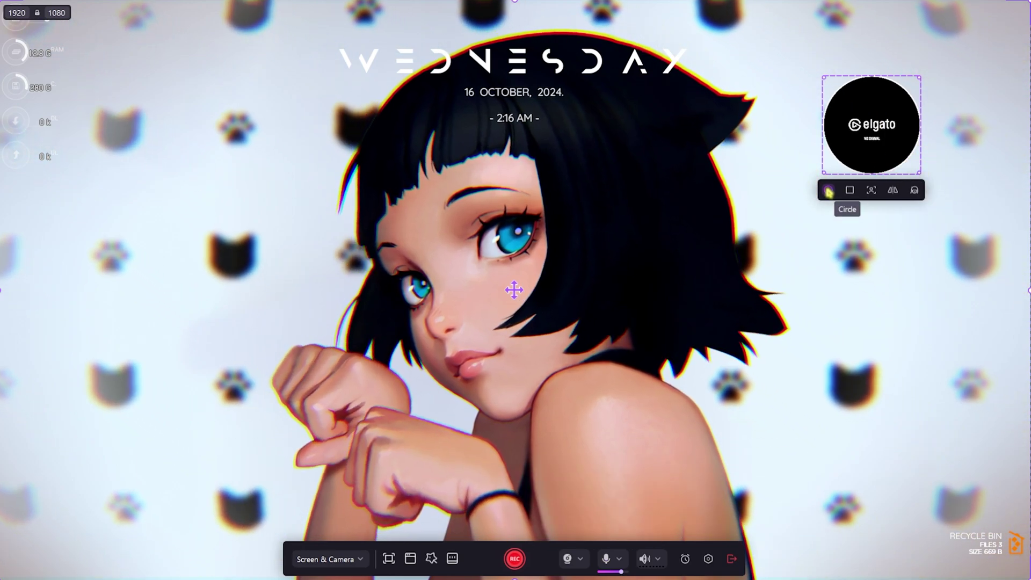
{"action": "left_click", "coordinate": [828, 191]}
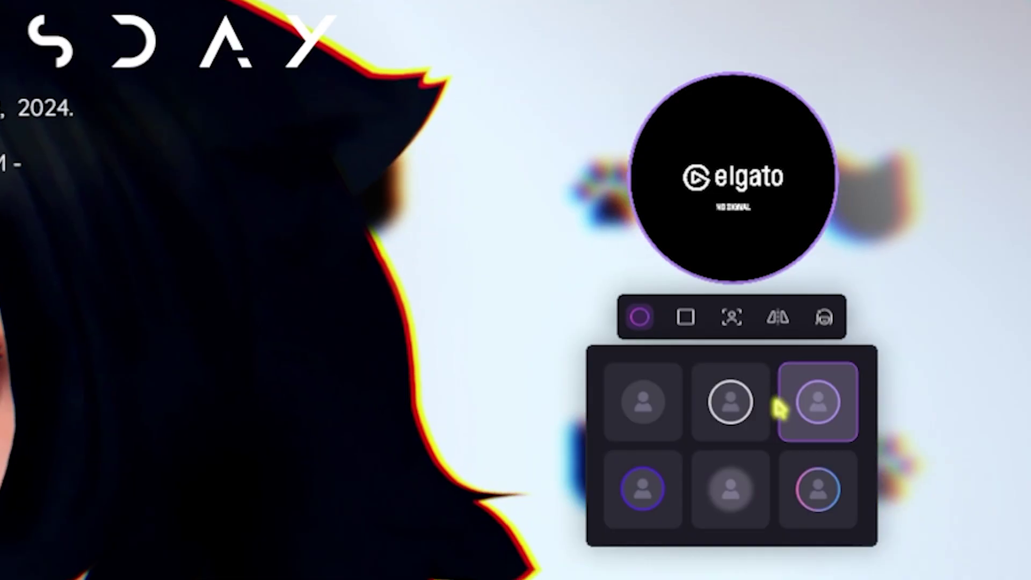
{"action": "left_click", "coordinate": [818, 402]}
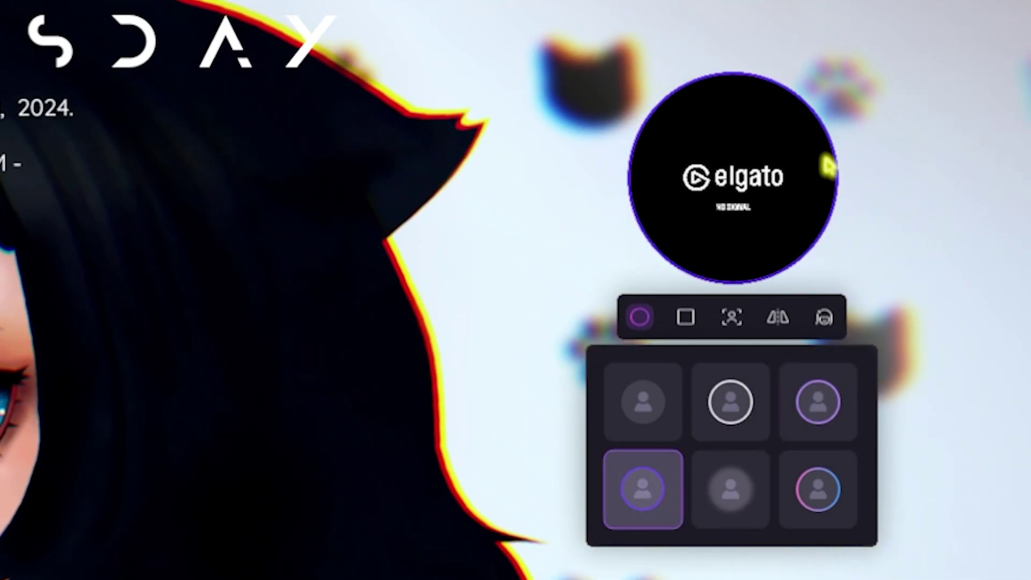
{"action": "left_click", "coordinate": [730, 487]}
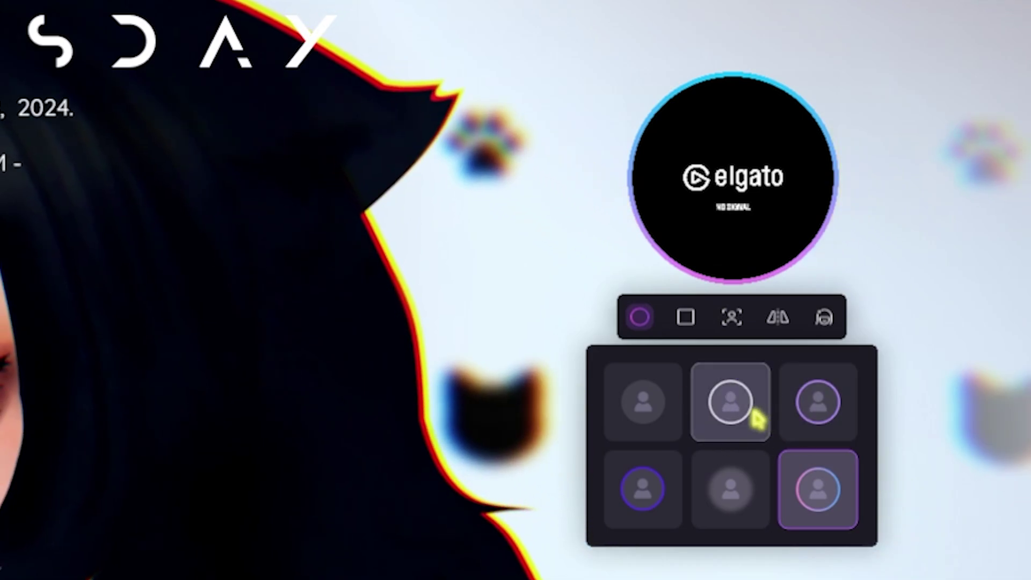
- Switch the webcam overlay to a rectangle with a purple border, then browse background options
{"action": "left_click", "coordinate": [685, 316]}
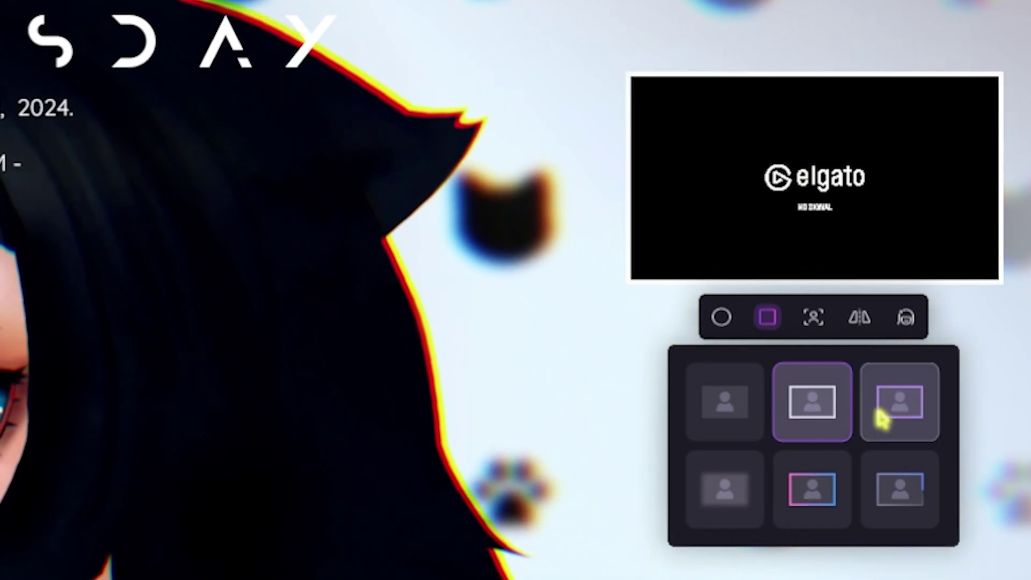
{"action": "left_click", "coordinate": [882, 417]}
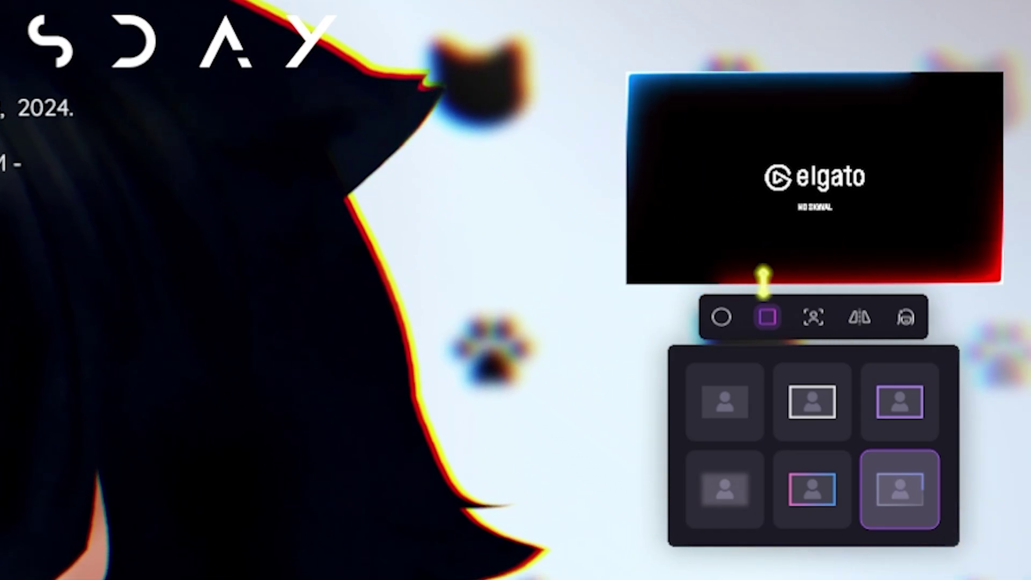
{"action": "left_click", "coordinate": [813, 316]}
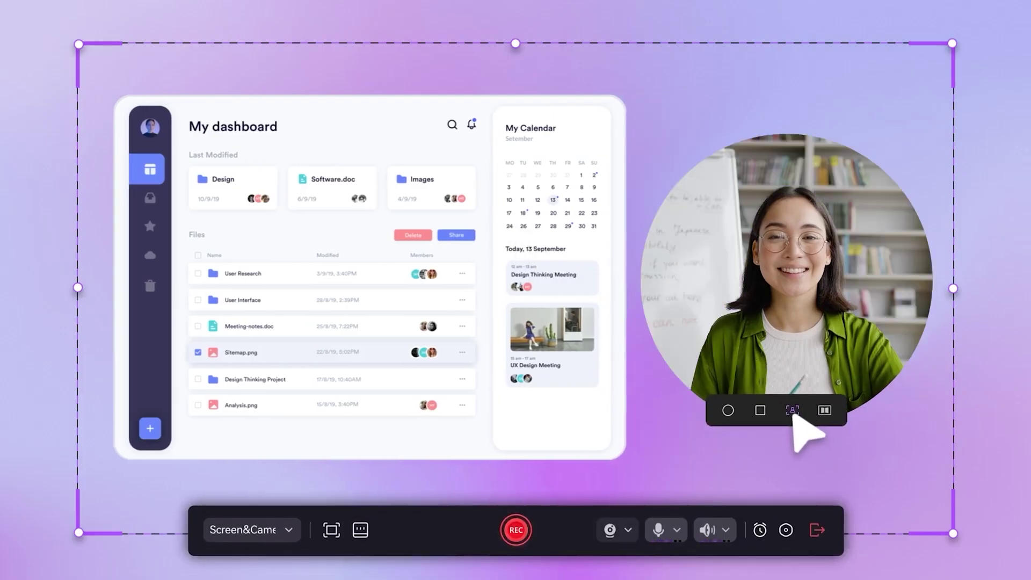
- Start recording the screen and camera with the red REC button
{"action": "left_click", "coordinate": [516, 530]}
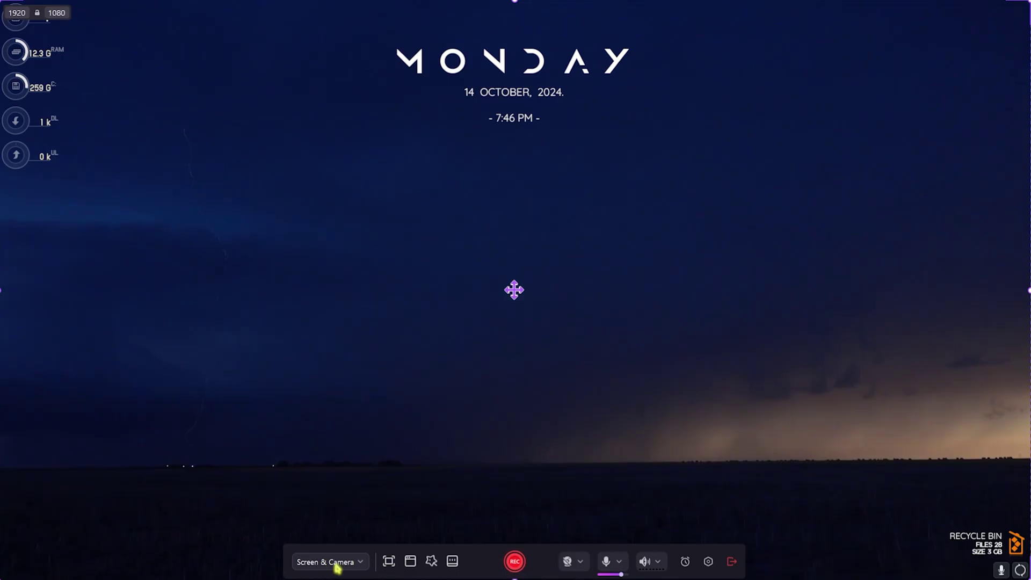
- Browse the recording mode, screen size and window lists, then turn on Smart Zoom in Recording Presets
{"action": "left_click", "coordinate": [333, 570]}
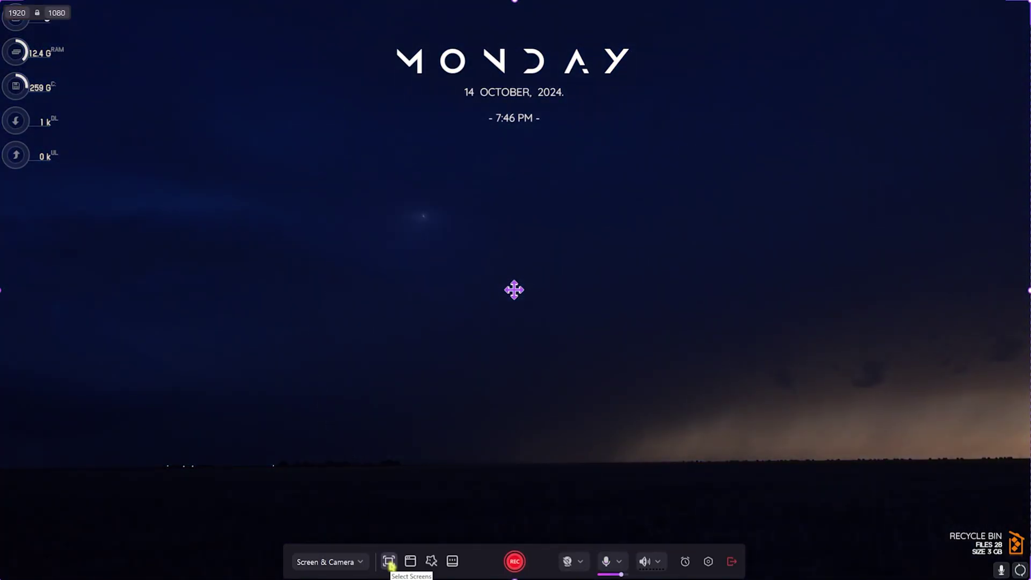
{"action": "left_click", "coordinate": [389, 562]}
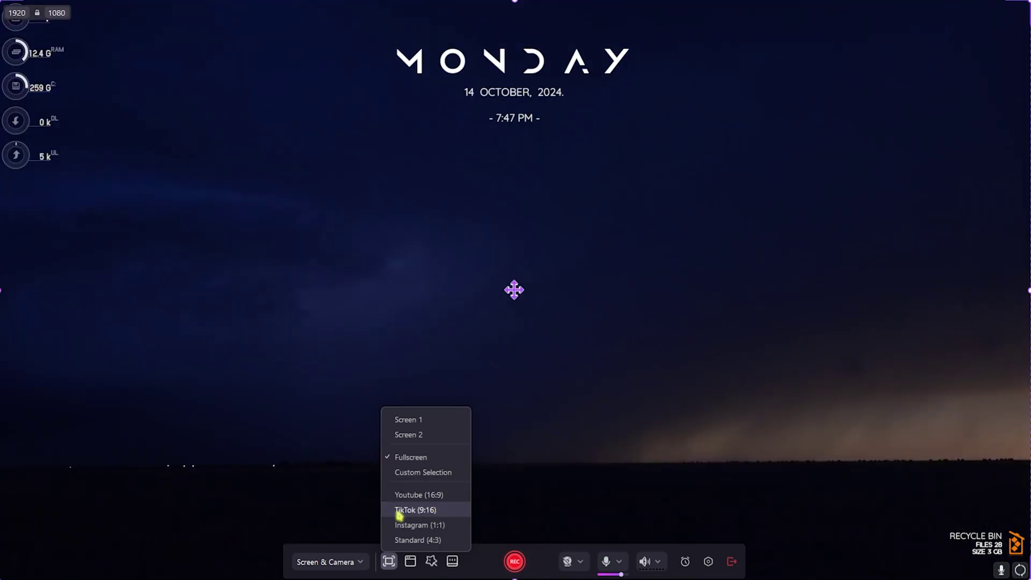
{"action": "left_click", "coordinate": [407, 506]}
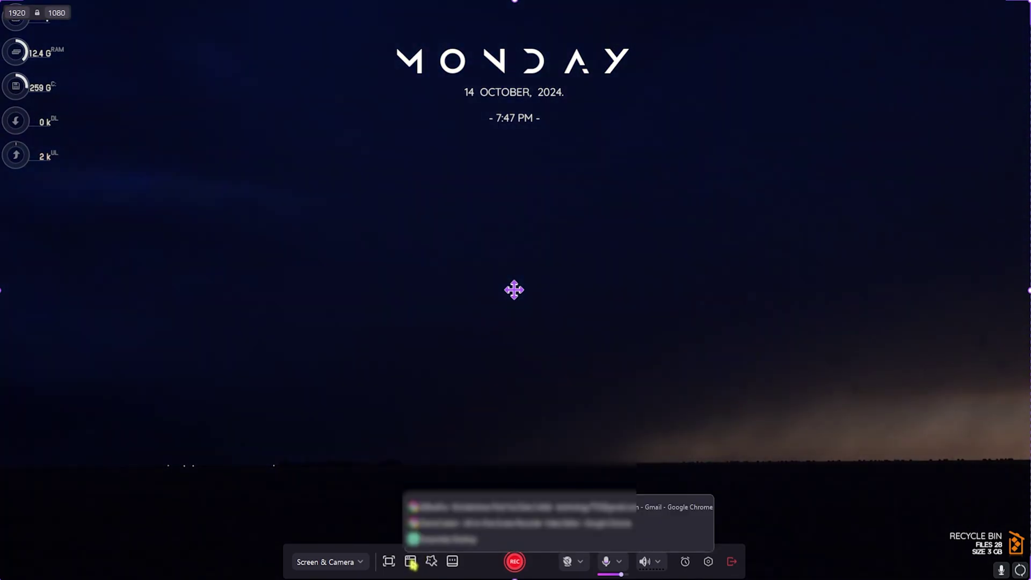
{"action": "left_click", "coordinate": [431, 561]}
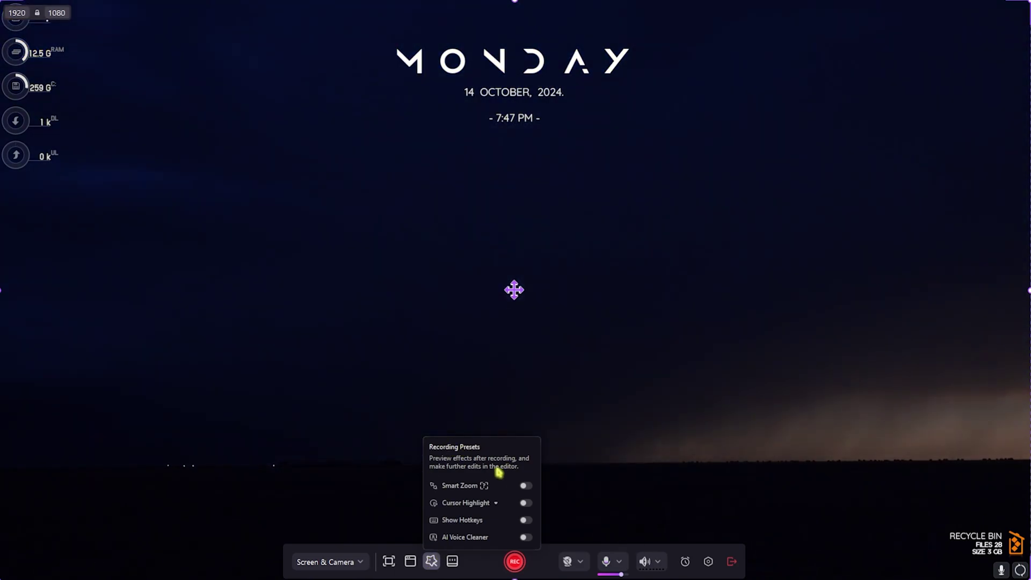
{"action": "left_click", "coordinate": [525, 486]}
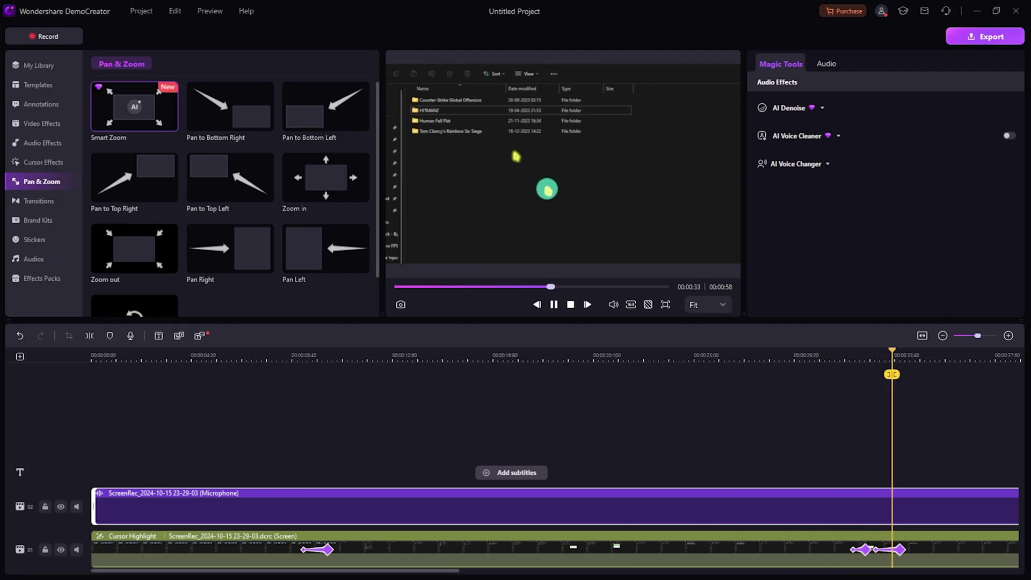
- Stop the preview playback and select the HyperX QuadCast S as the recording microphone
{"action": "key", "text": "space"}
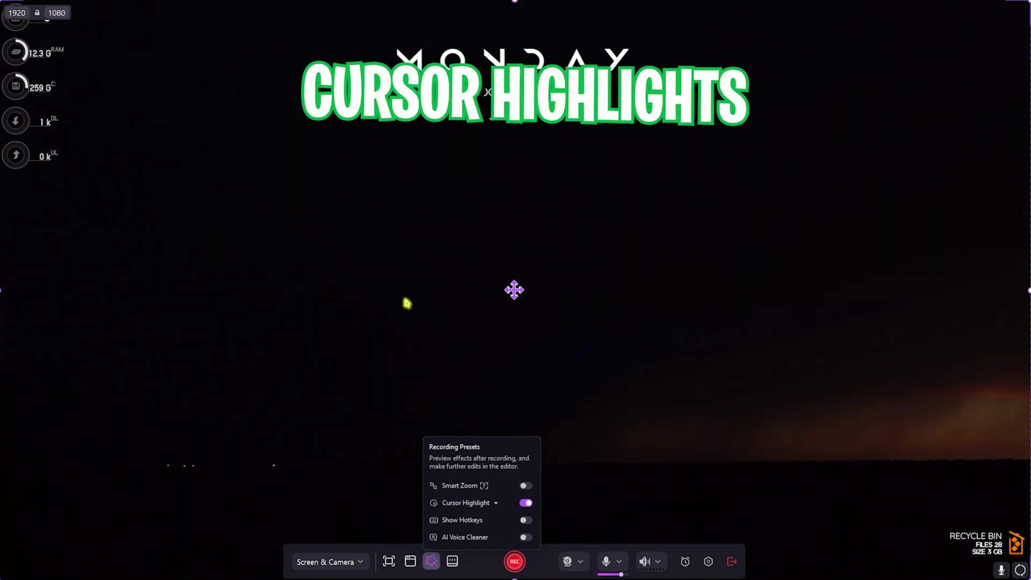
{"action": "mouse_move", "coordinate": [509, 506]}
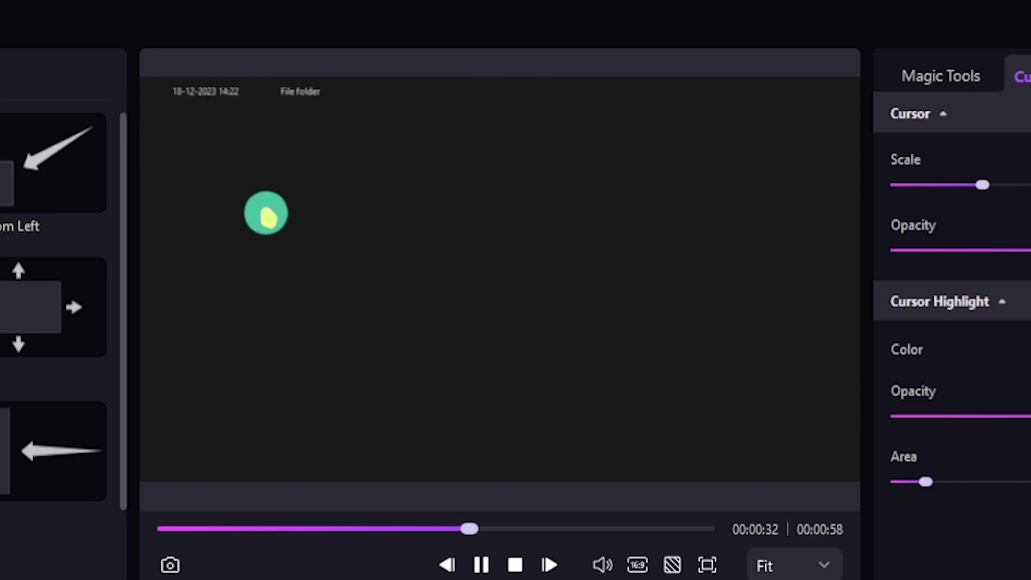
{"action": "mouse_move", "coordinate": [459, 538]}
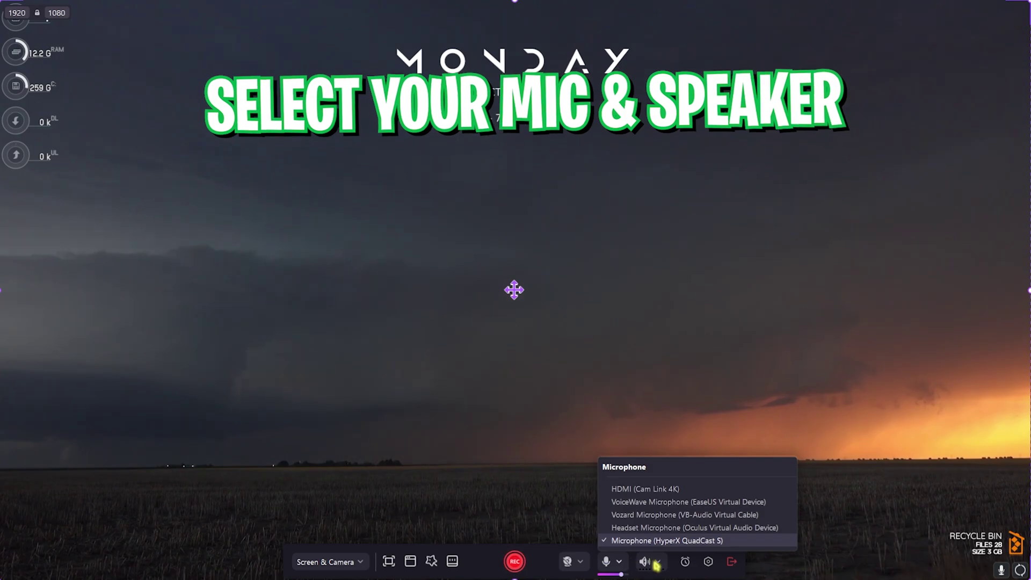
{"action": "left_click", "coordinate": [656, 561]}
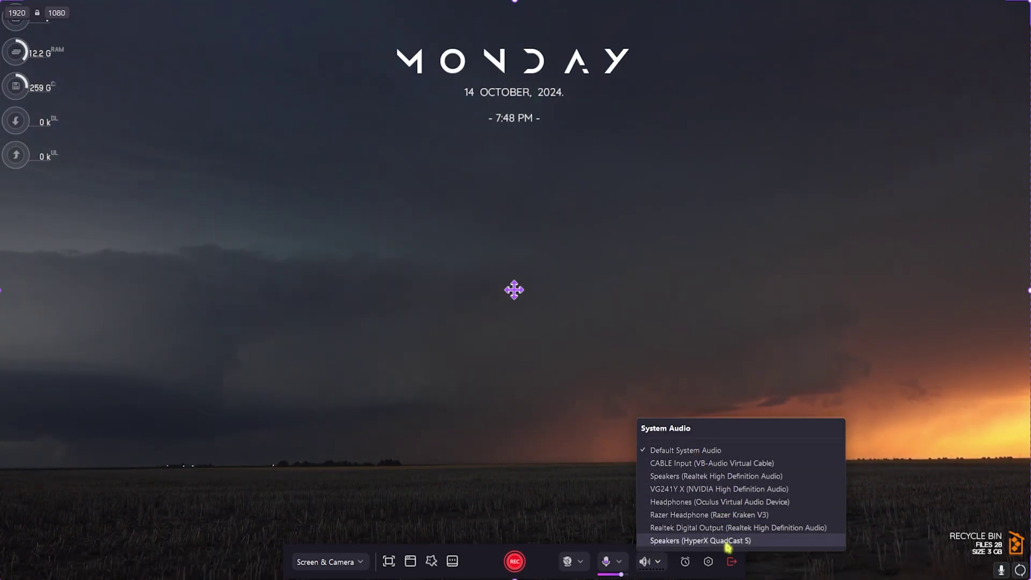
{"action": "left_click", "coordinate": [728, 516]}
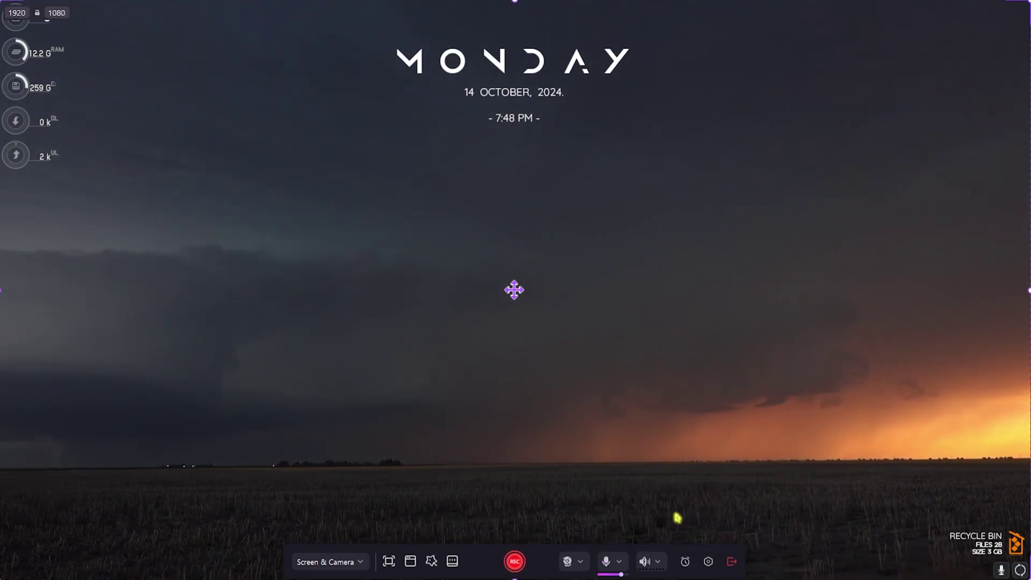
{"action": "left_click", "coordinate": [684, 562]}
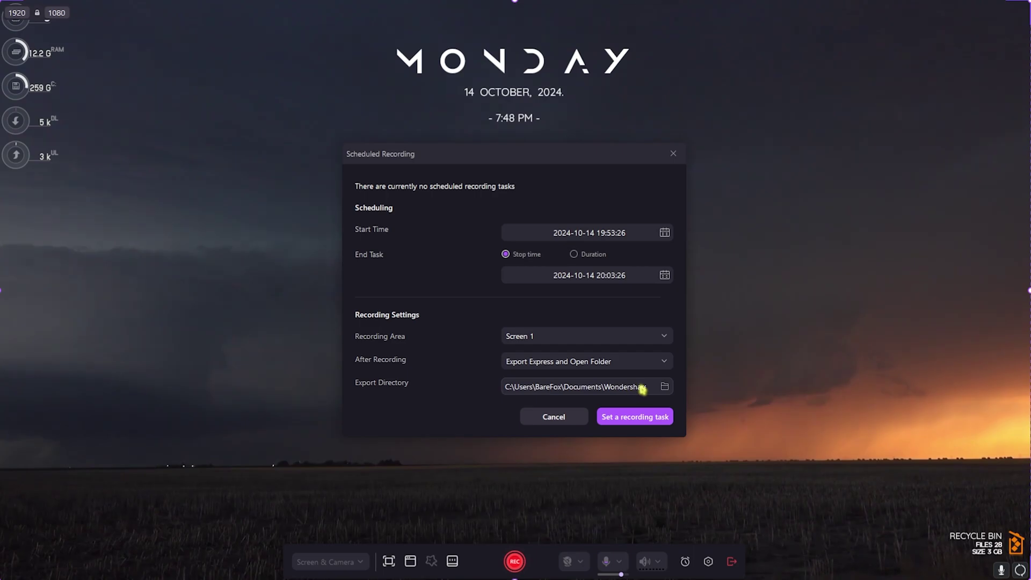
{"action": "left_click", "coordinate": [673, 153]}
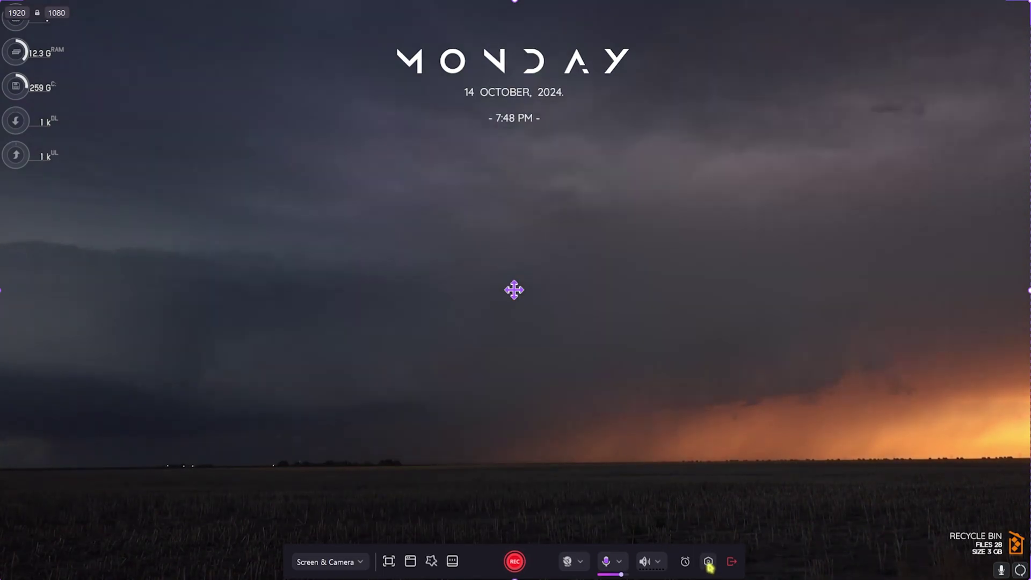
{"action": "left_click", "coordinate": [708, 561]}
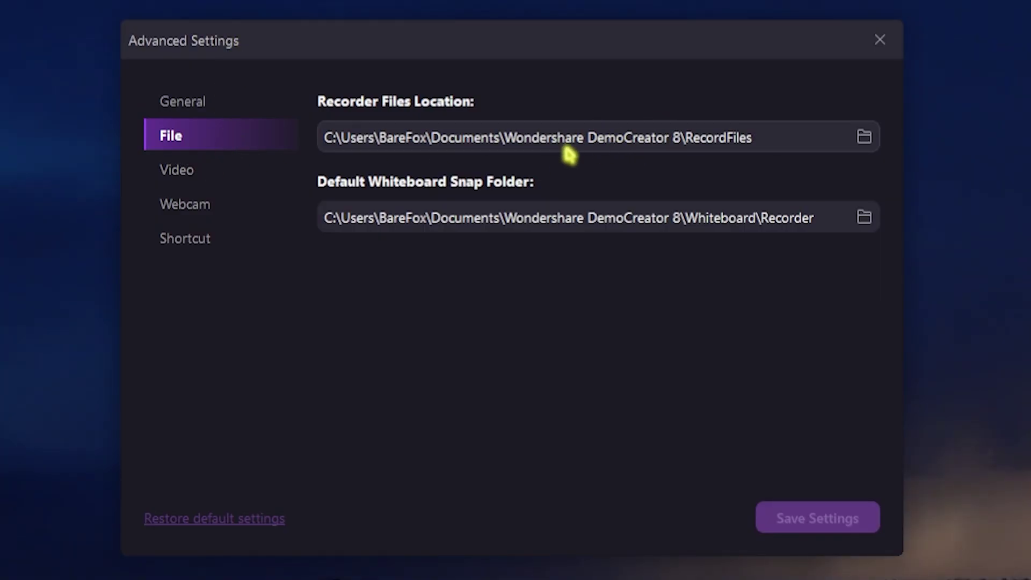
- In Advanced Settings, set the video frame rate to 120 fps and H.264 quality to High
{"action": "left_click", "coordinate": [203, 175]}
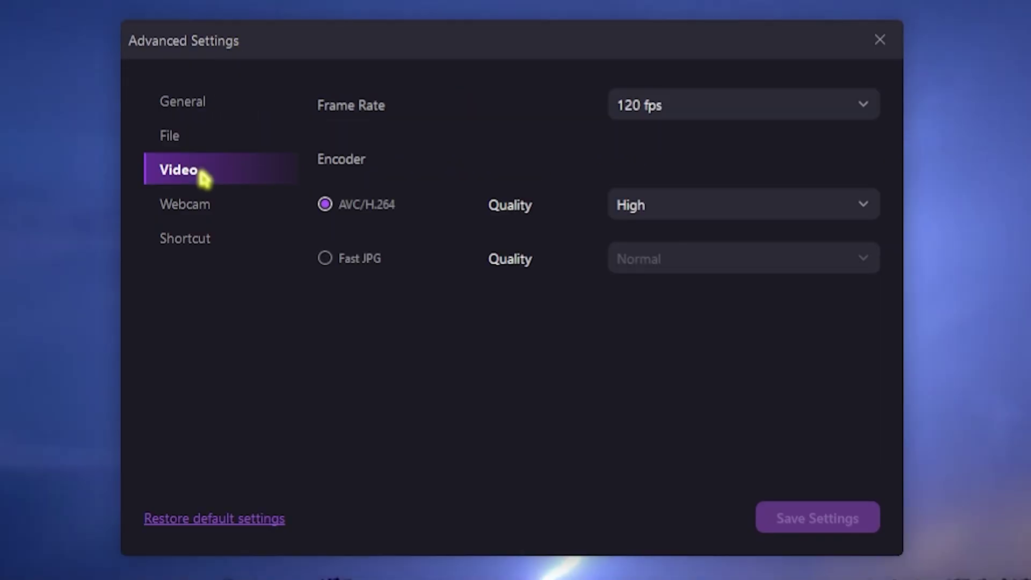
{"action": "left_click", "coordinate": [679, 104]}
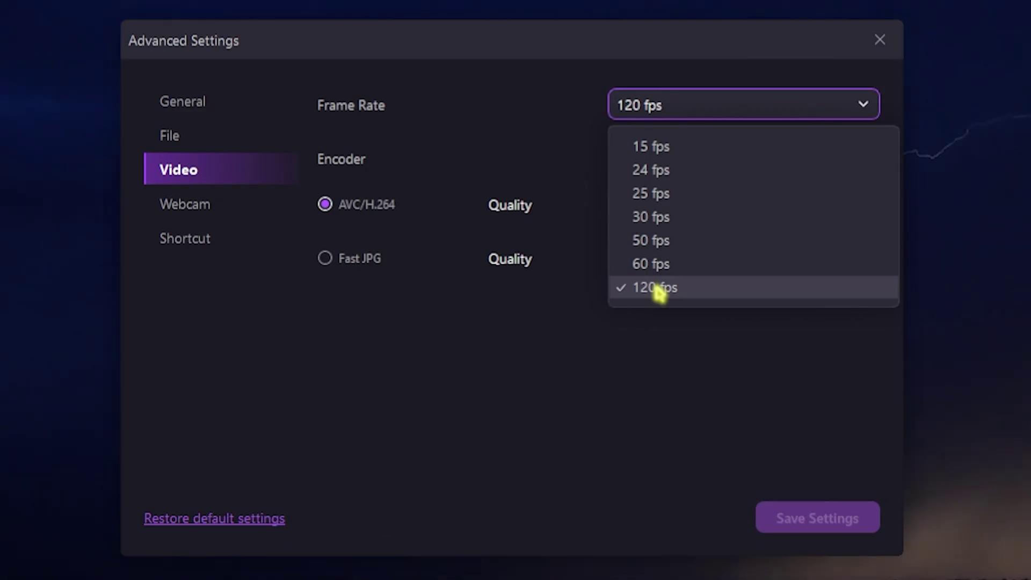
{"action": "left_click", "coordinate": [657, 290]}
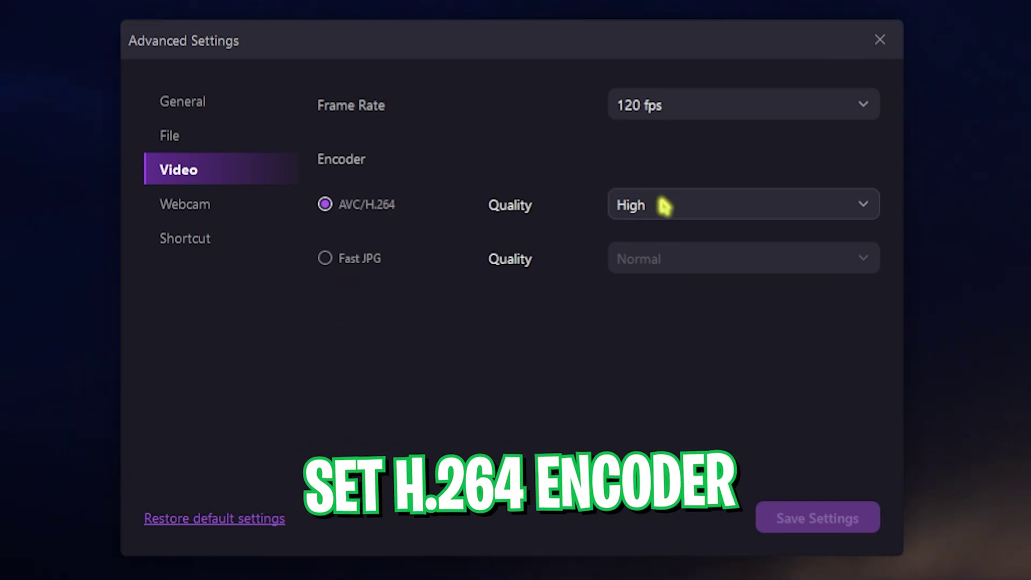
{"action": "left_click", "coordinate": [664, 205]}
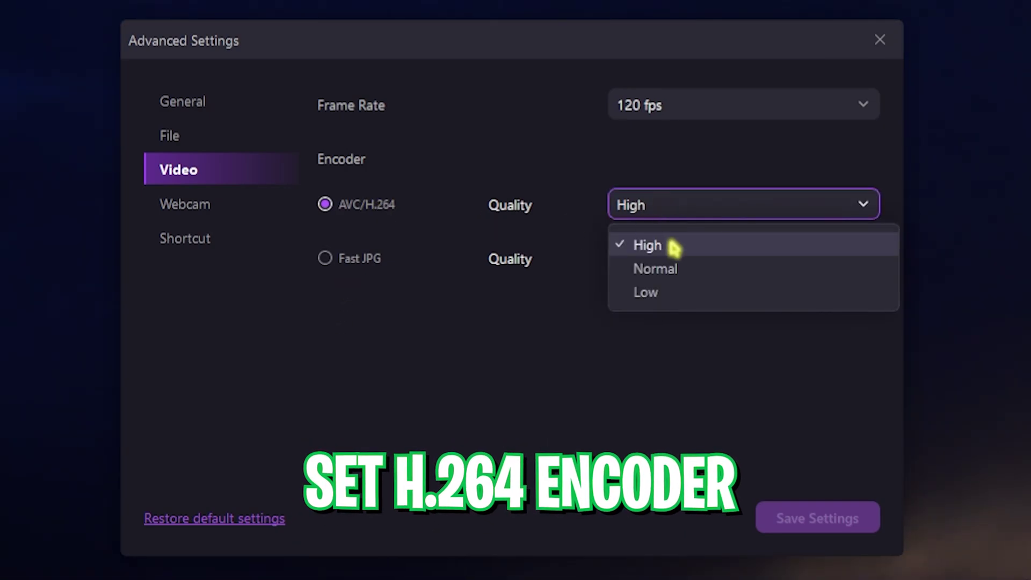
{"action": "left_click", "coordinate": [672, 245]}
{"action": "left_click", "coordinate": [623, 199]}
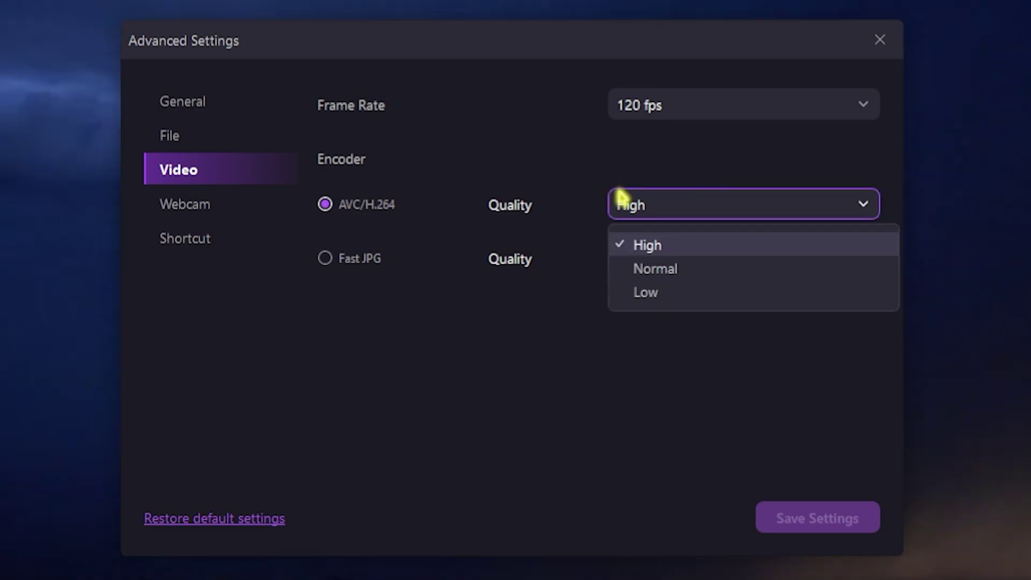
{"action": "left_click", "coordinate": [649, 224]}
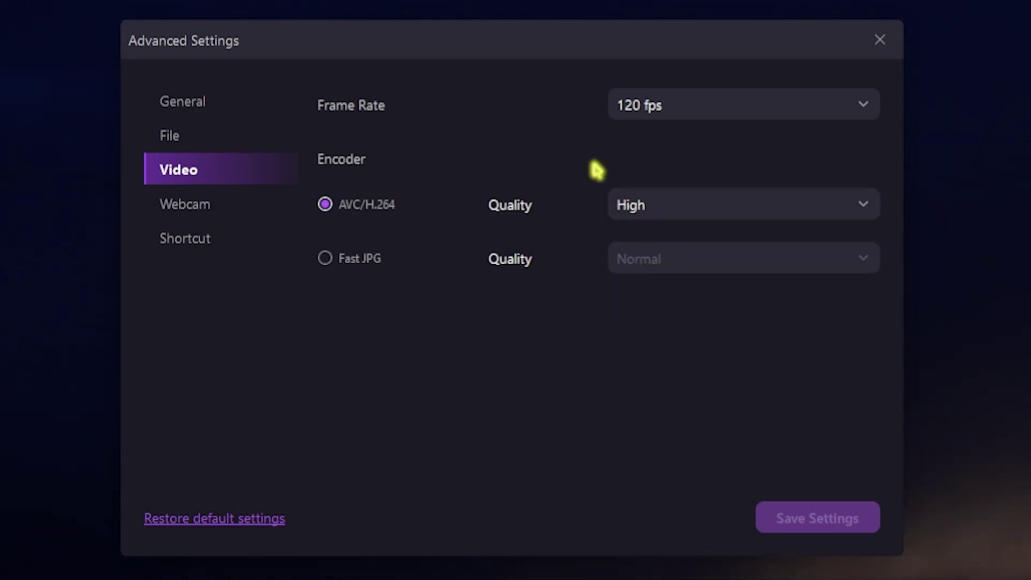
- On the Webcam tab, choose Cam Link 4K as the source at 3840*2160 resolution
{"action": "left_click", "coordinate": [223, 208]}
{"action": "left_click", "coordinate": [665, 104]}
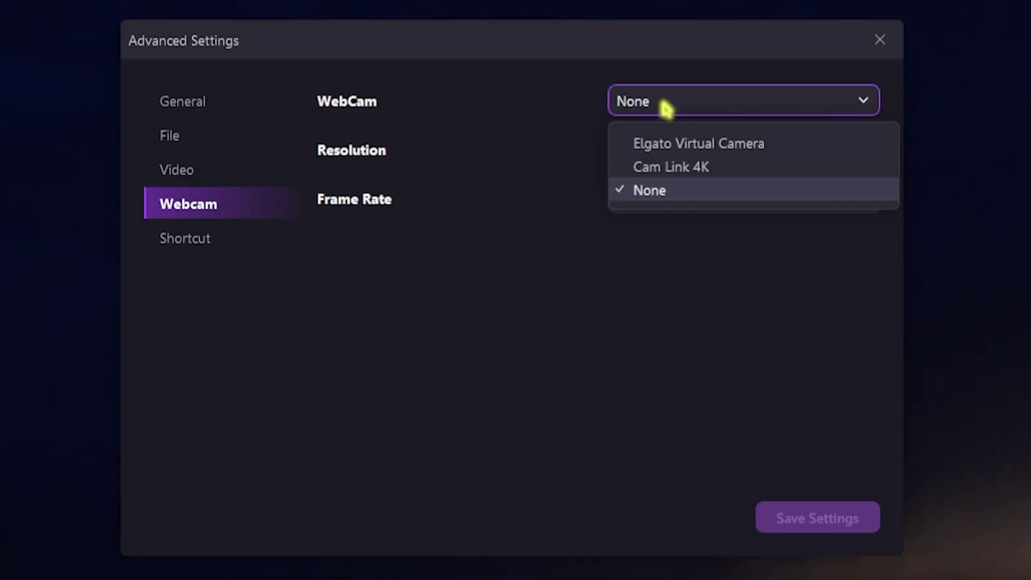
{"action": "left_click", "coordinate": [636, 193]}
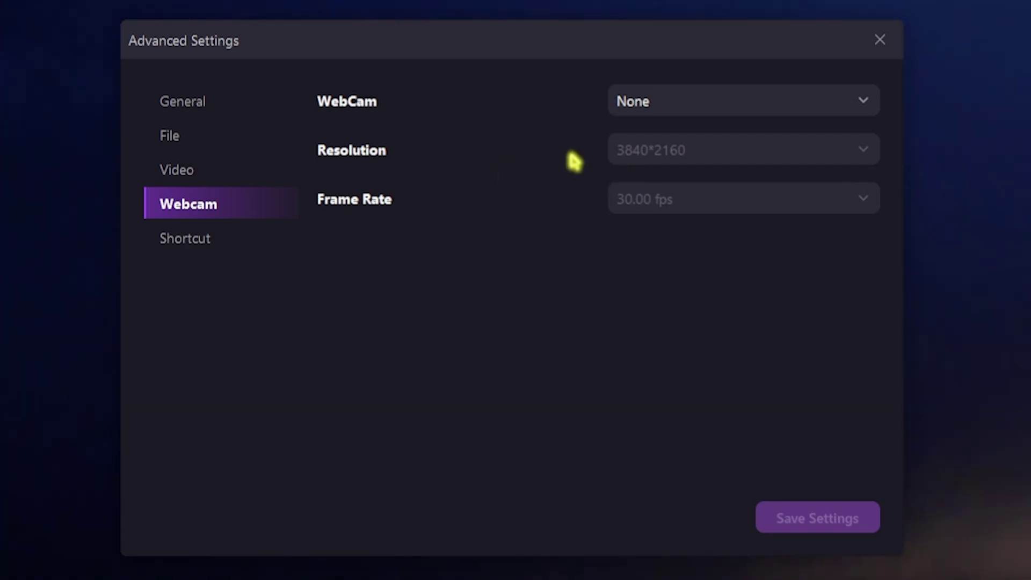
{"action": "left_click", "coordinate": [661, 103]}
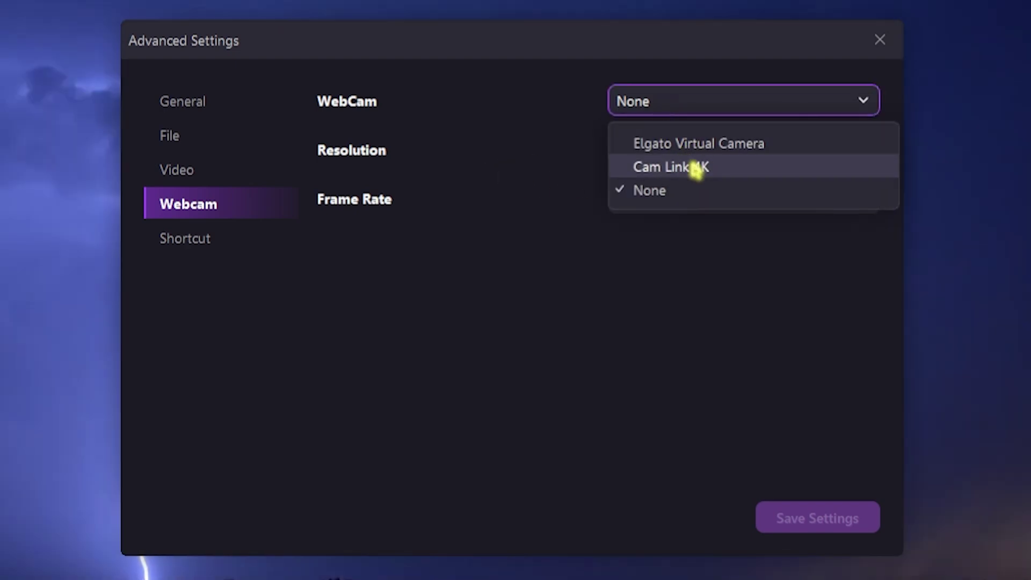
{"action": "left_click", "coordinate": [691, 166]}
{"action": "left_click", "coordinate": [641, 156]}
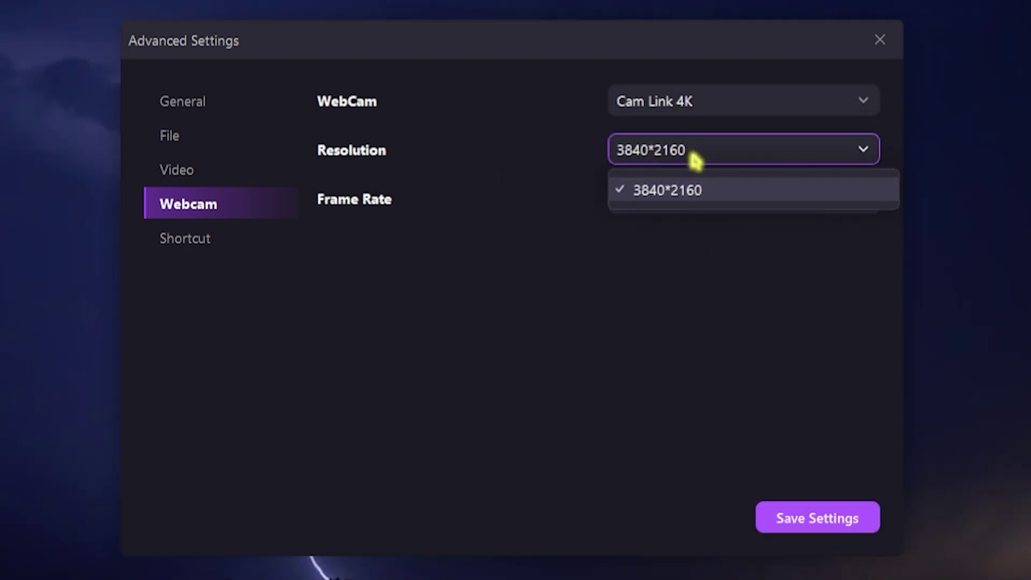
{"action": "left_click", "coordinate": [691, 158]}
- Check the Elgato Virtual Camera's resolution options, then view the keyboard shortcut settings
{"action": "left_click", "coordinate": [660, 200]}
{"action": "left_click", "coordinate": [652, 110]}
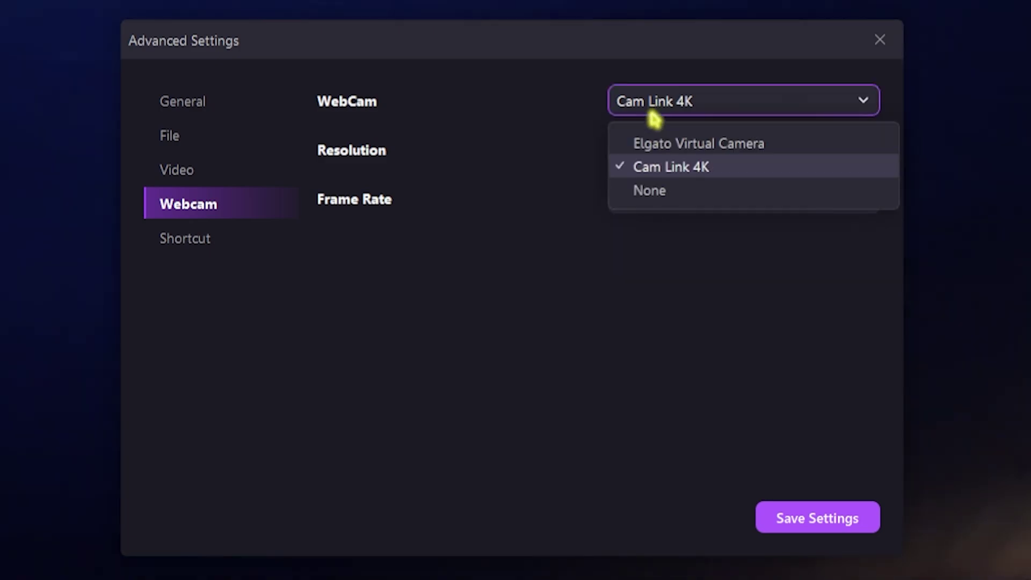
{"action": "left_click", "coordinate": [647, 156]}
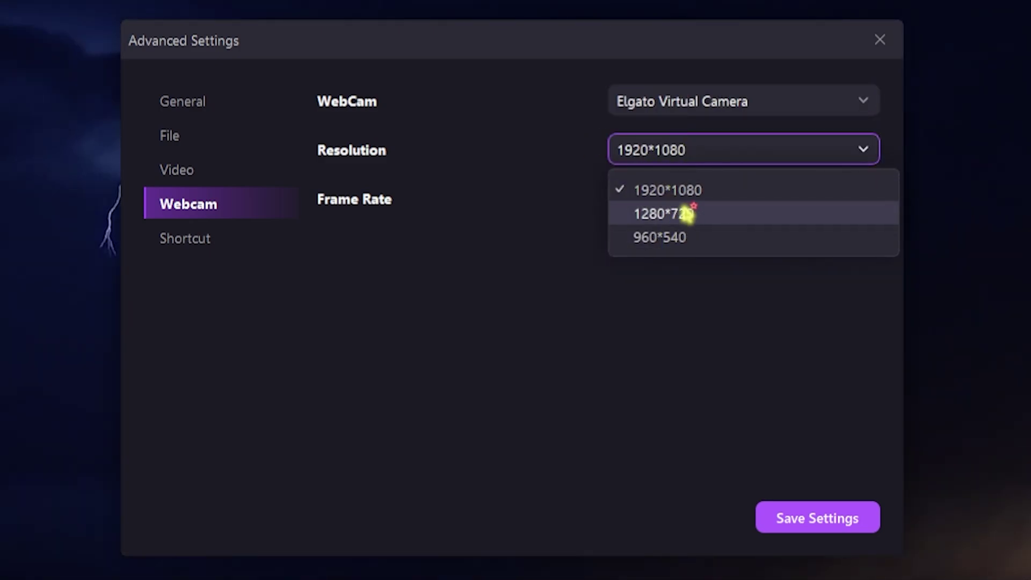
{"action": "left_click", "coordinate": [698, 105]}
{"action": "left_click", "coordinate": [198, 242]}
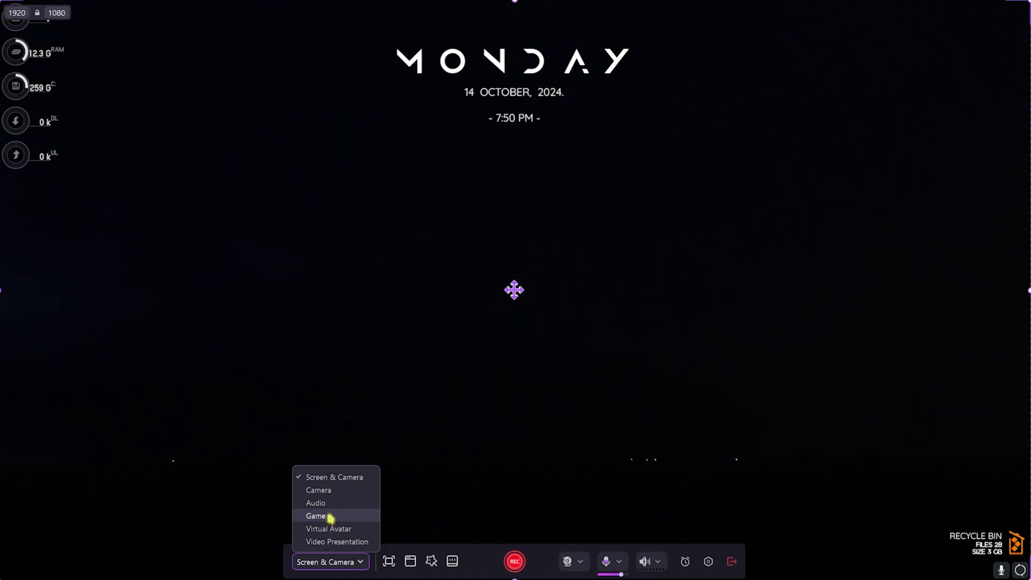
- Switch the recorder to Game mode and dismiss the game window picker
{"action": "left_click", "coordinate": [329, 515]}
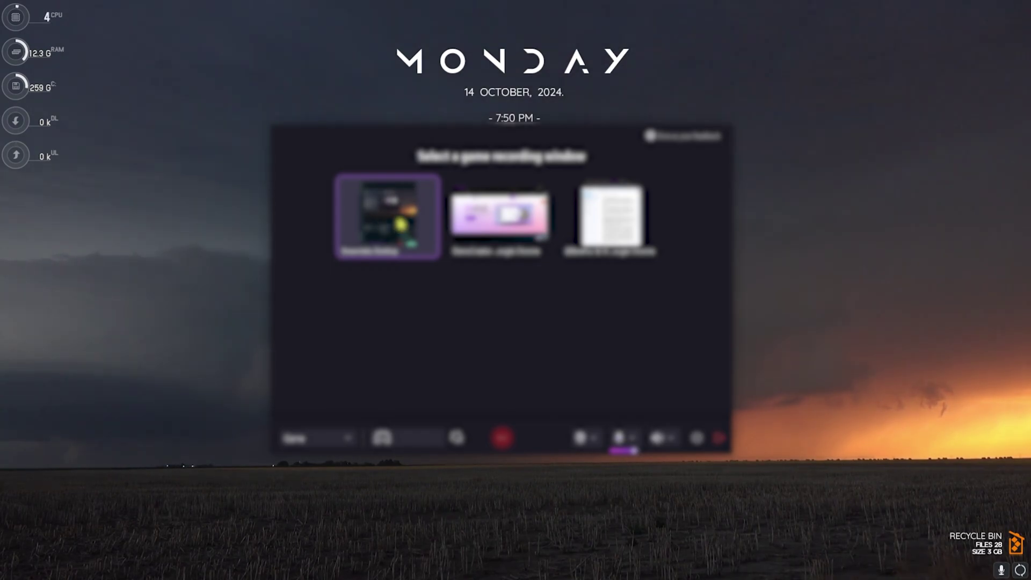
{"action": "key", "text": "Escape"}
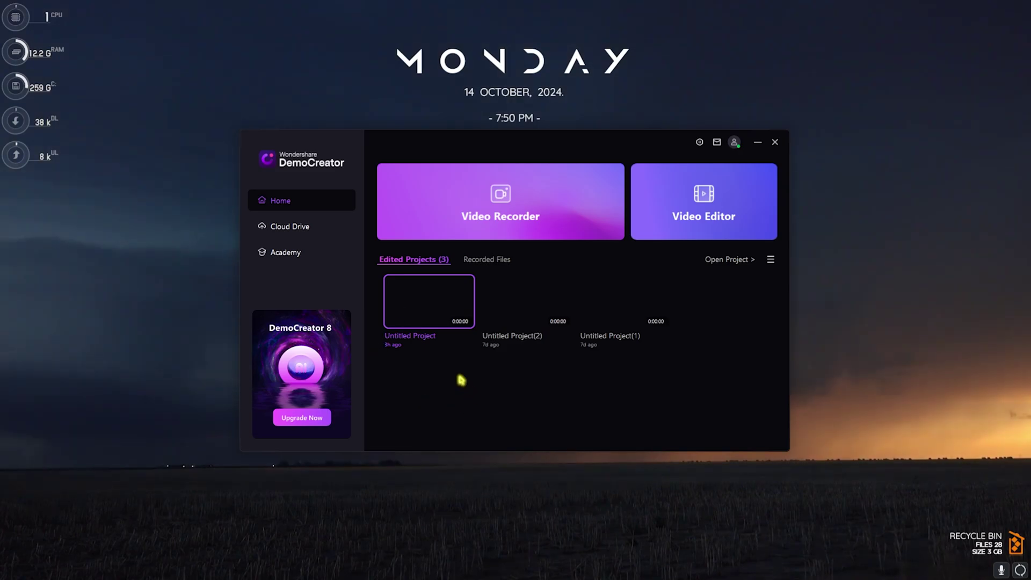
- Open the Untitled Project and drag the Fortnite clip onto the timeline, answering the project settings prompt
{"action": "left_click", "coordinate": [430, 299]}
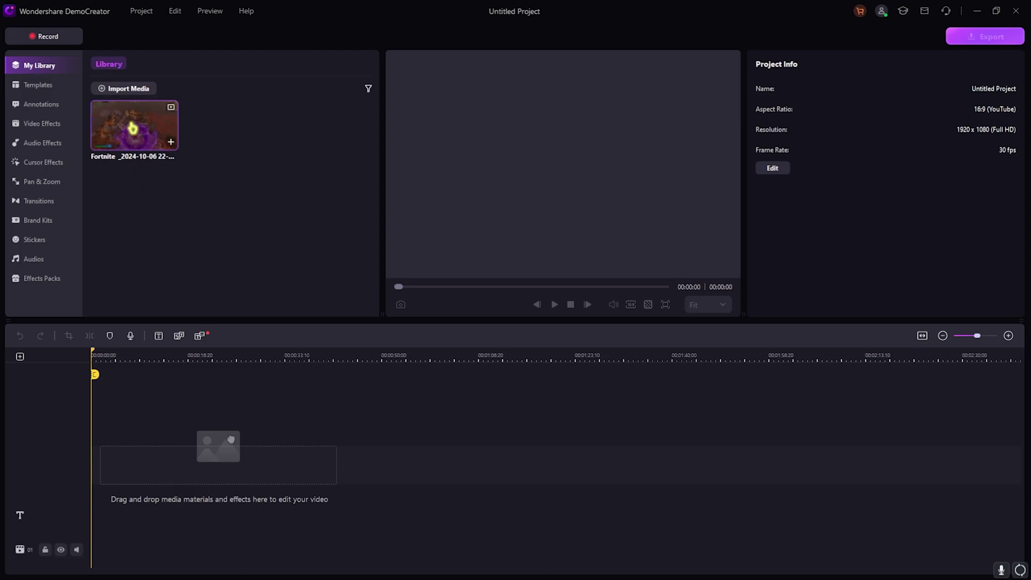
{"action": "left_click_drag", "start_coordinate": [132, 128], "coordinate": [133, 478]}
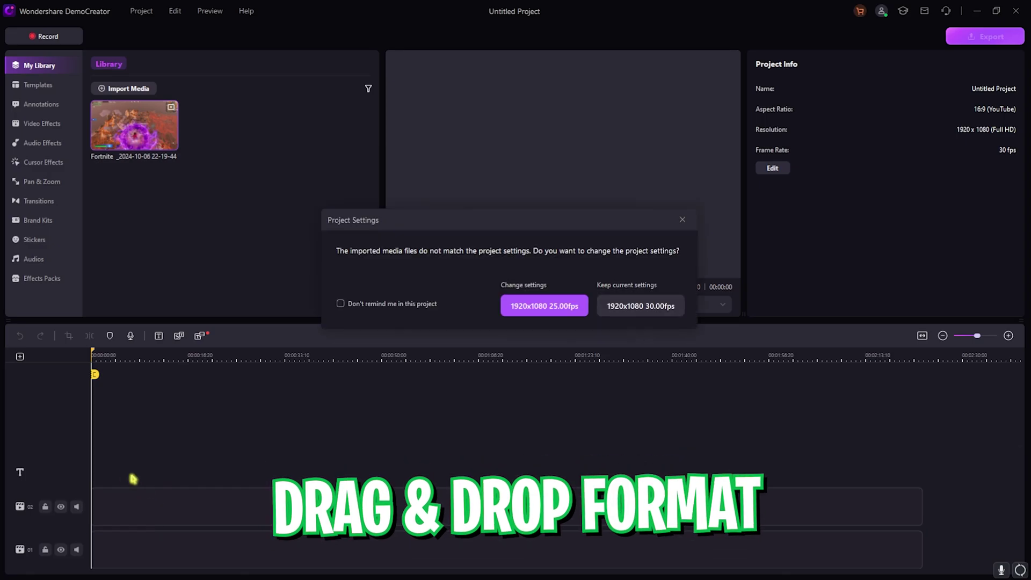
{"action": "left_click", "coordinate": [665, 304]}
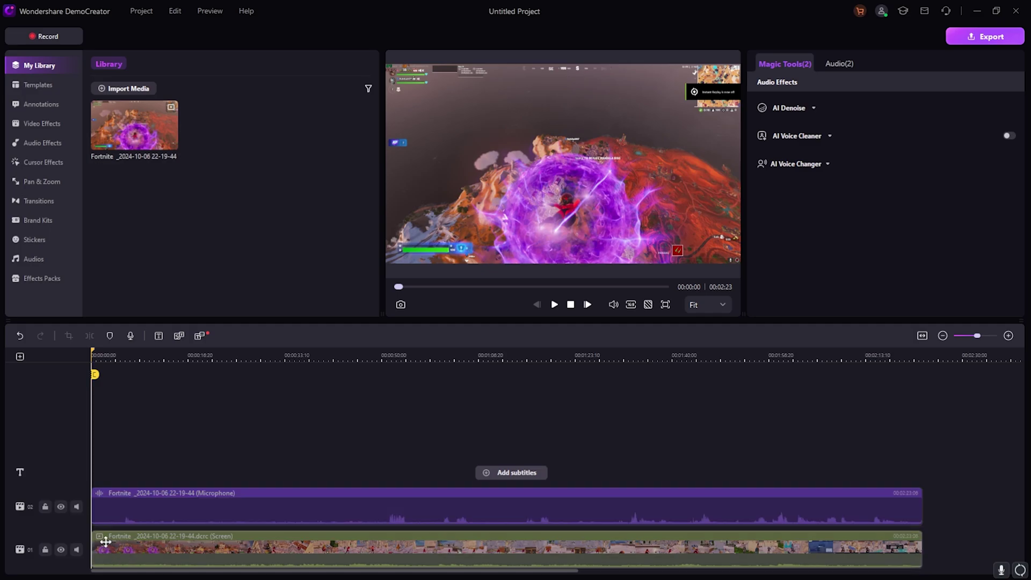
{"action": "left_click_drag", "start_coordinate": [140, 550], "coordinate": [97, 472]}
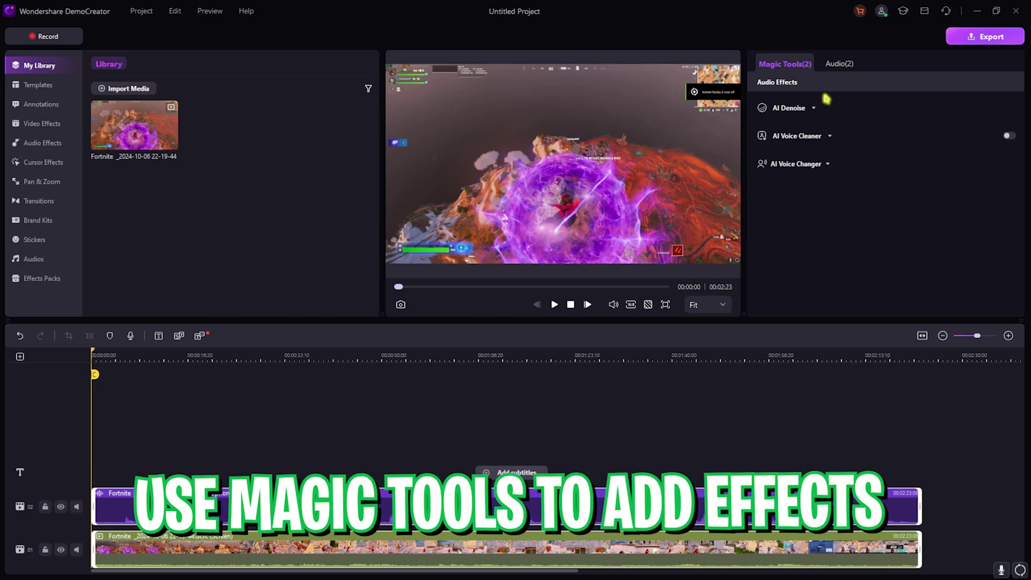
- Check the AI Denoise and AI Voice Cleaner settings and preview the Pete voice in AI Voice Changer
{"action": "left_click", "coordinate": [811, 109]}
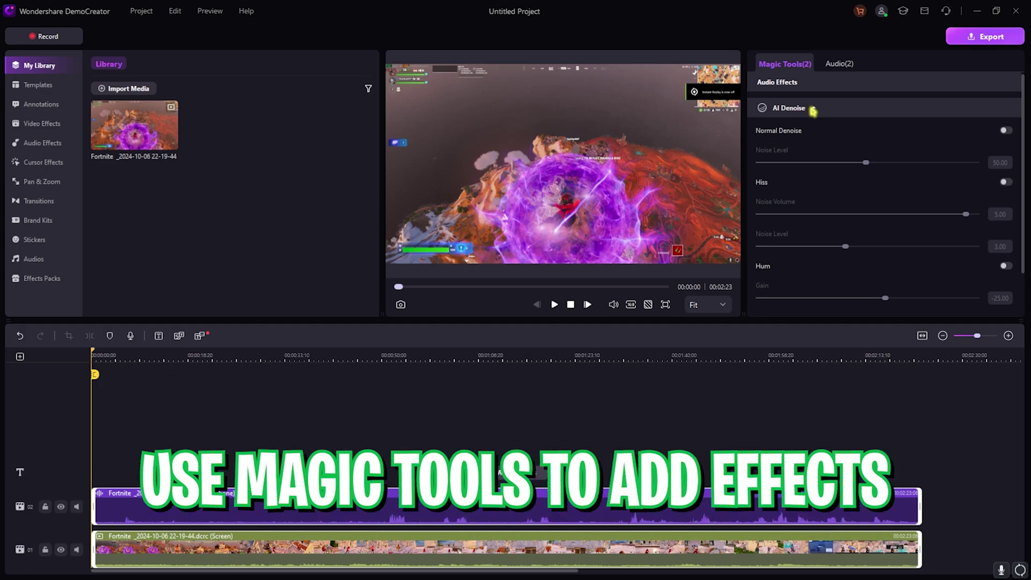
{"action": "left_click", "coordinate": [810, 110]}
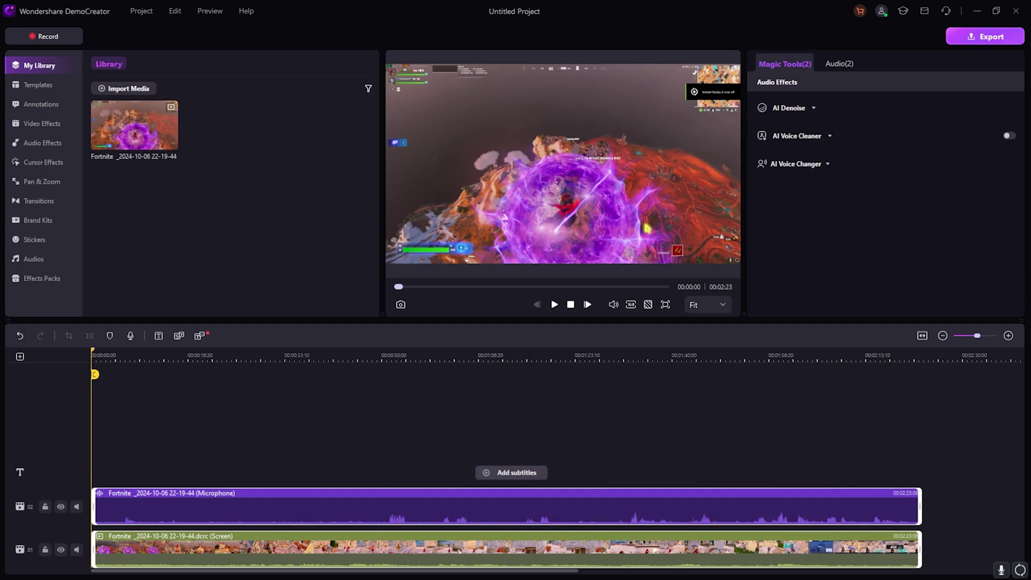
{"action": "left_click", "coordinate": [830, 137]}
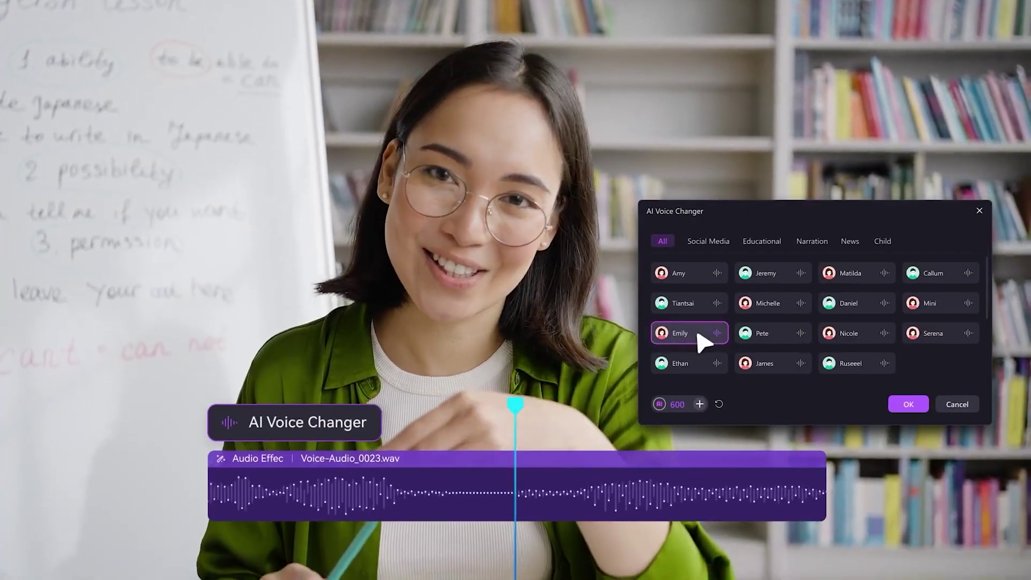
{"action": "left_click", "coordinate": [757, 335]}
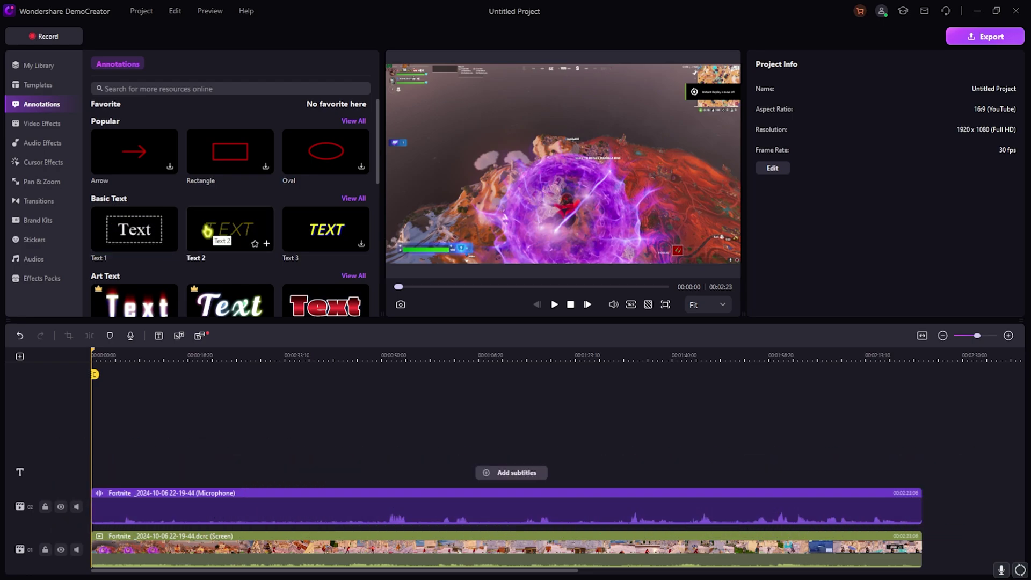
- Add the Graffiti Background lower third to the timeline
{"action": "scroll", "coordinate": [198, 229], "scroll_direction": "down", "scroll_amount": 3}
{"action": "scroll", "coordinate": [214, 204], "scroll_direction": "down", "scroll_amount": 5}
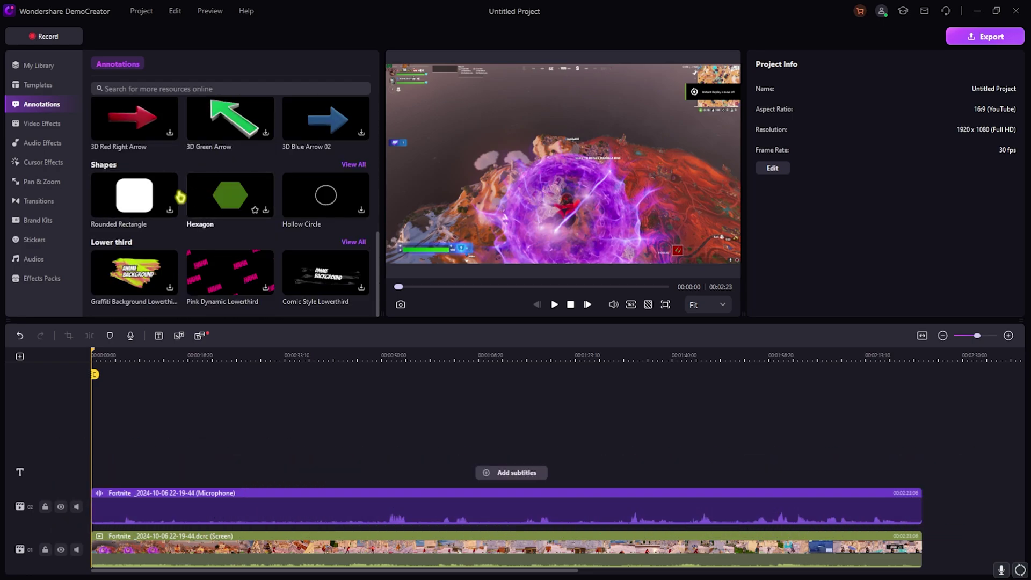
{"action": "left_click_drag", "start_coordinate": [135, 271], "coordinate": [105, 464]}
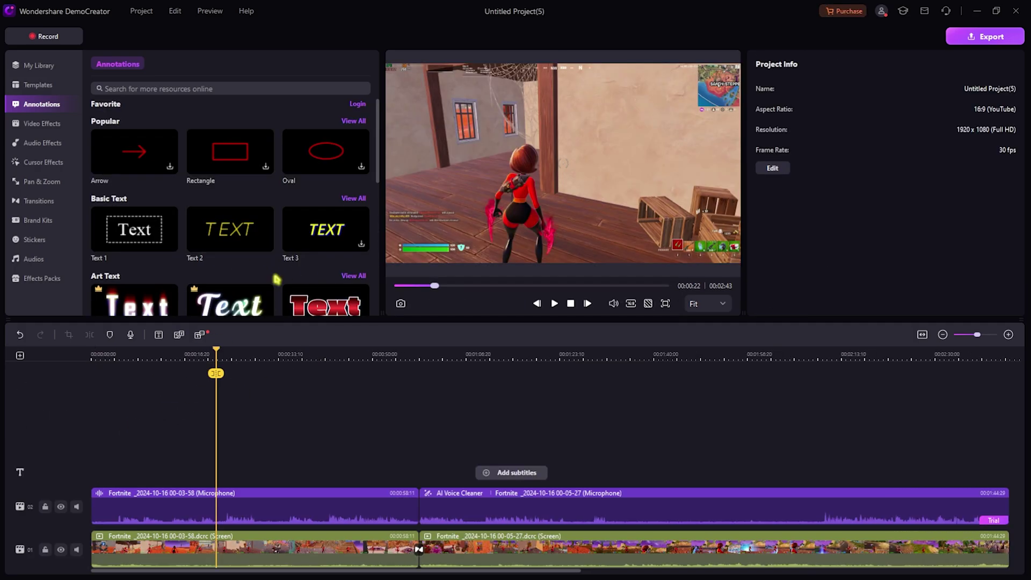
- Add the Text 2 'Fortnite' title, move it to the top of the frame, and check it at 00:00:25
{"action": "scroll", "coordinate": [276, 279], "scroll_direction": "down", "scroll_amount": 1}
{"action": "scroll", "coordinate": [276, 279], "scroll_direction": "up", "scroll_amount": 1}
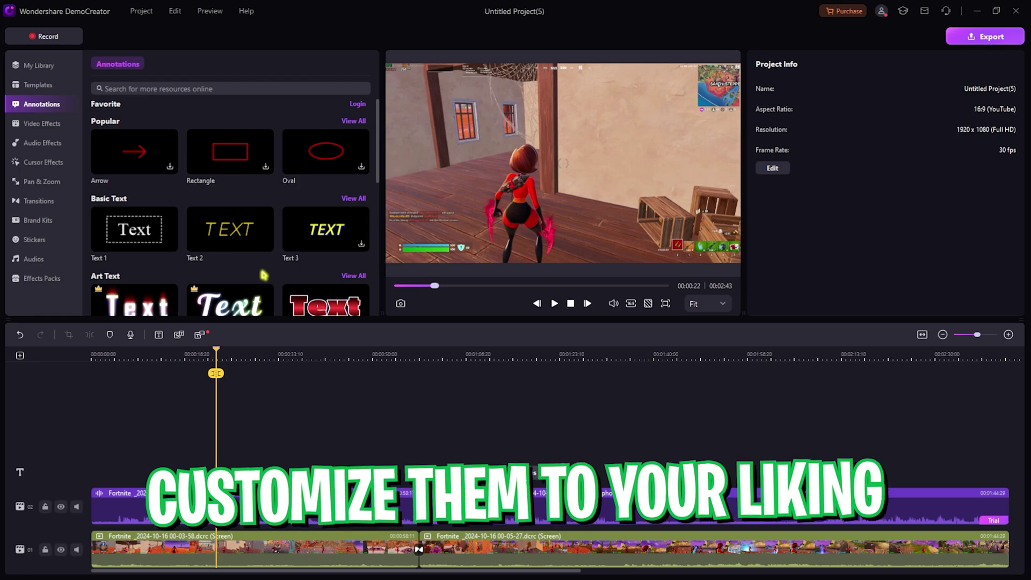
{"action": "left_click_drag", "start_coordinate": [230, 231], "coordinate": [231, 459]}
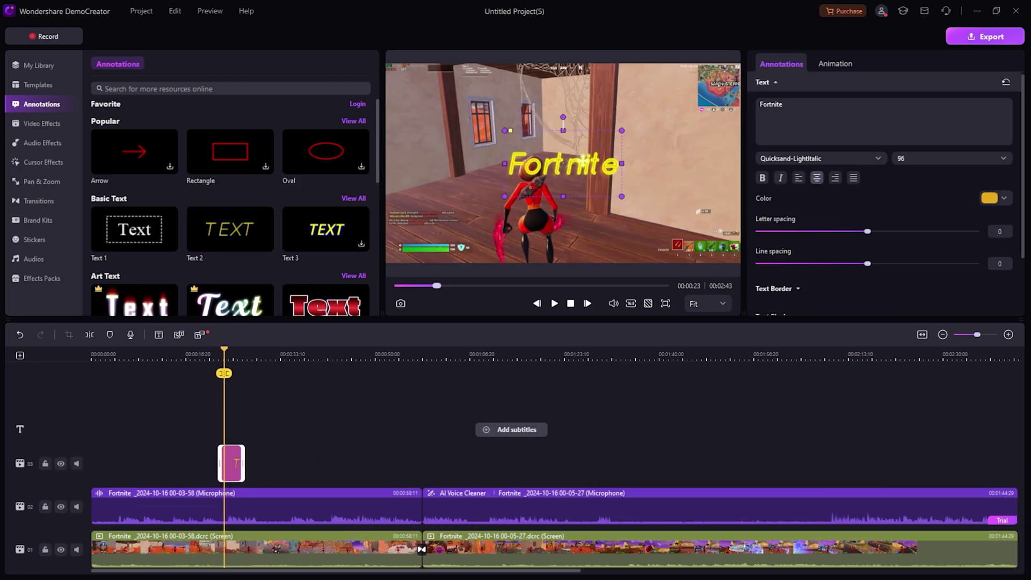
{"action": "left_click_drag", "start_coordinate": [563, 163], "coordinate": [563, 80]}
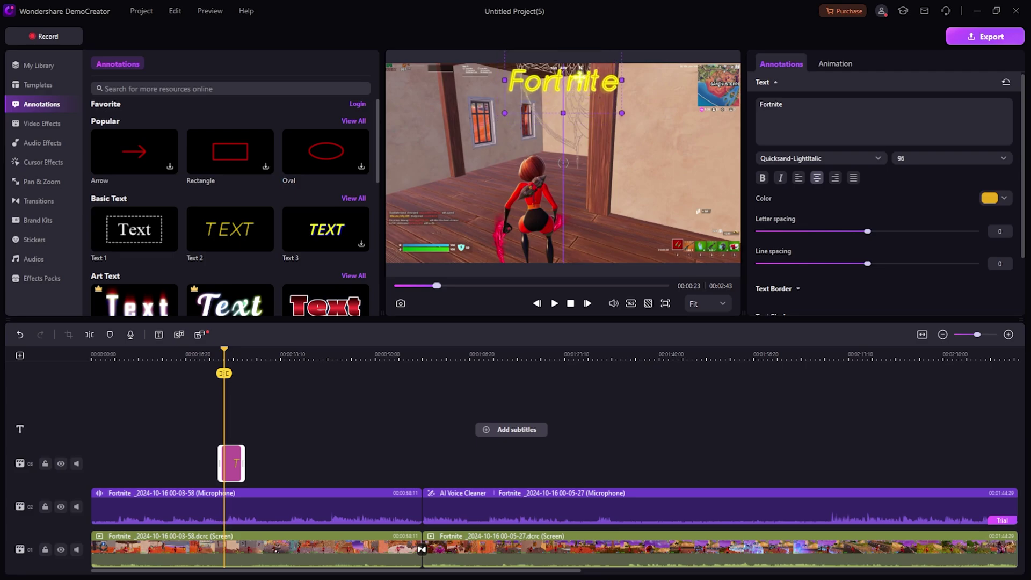
{"action": "left_click", "coordinate": [786, 354]}
{"action": "left_click", "coordinate": [230, 354]}
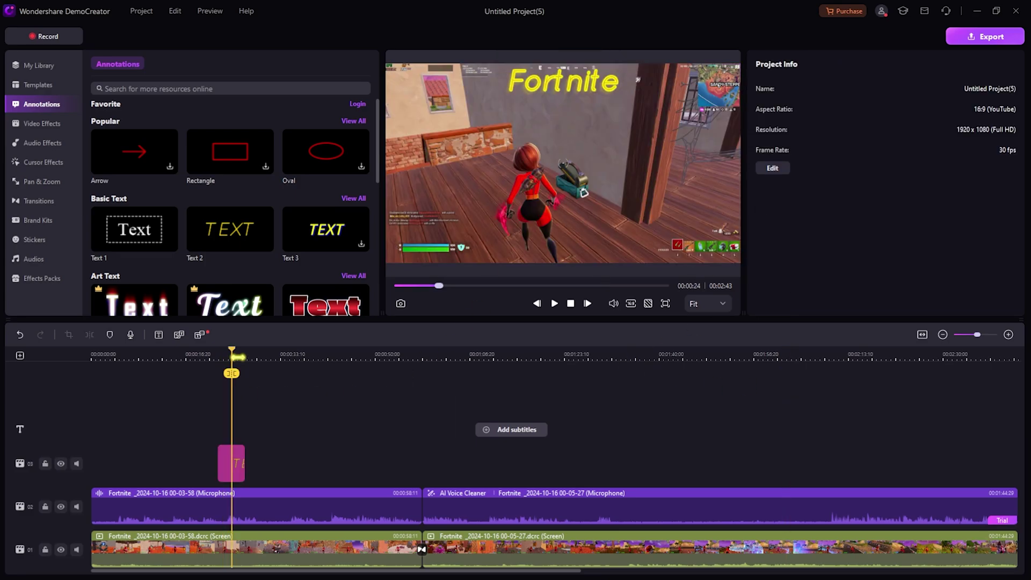
{"action": "left_click", "coordinate": [238, 354]}
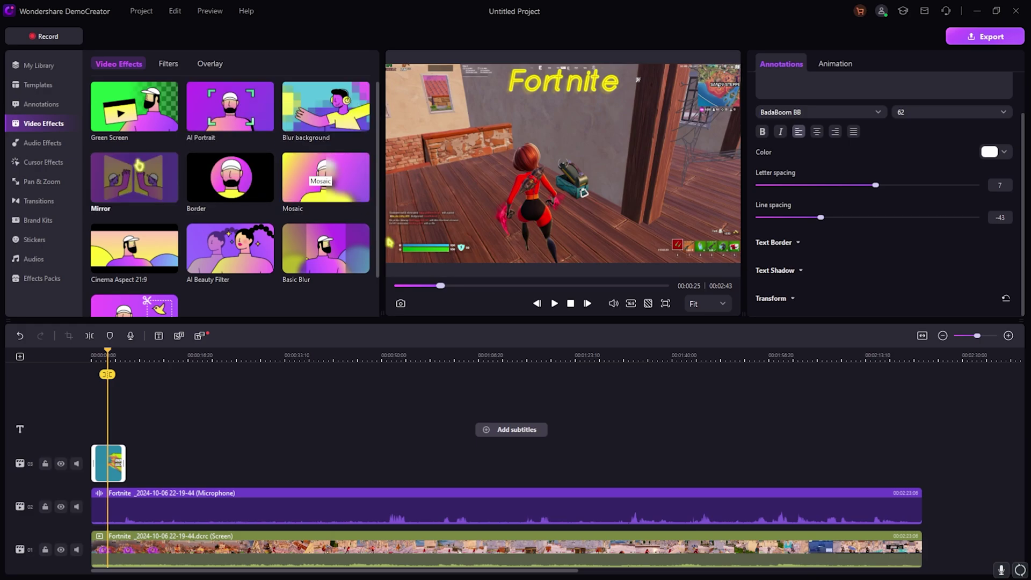
- Browse the Video Effects grid, then switch to the Audio Effects library
{"action": "scroll", "coordinate": [134, 183], "scroll_direction": "down", "scroll_amount": 1}
{"action": "scroll", "coordinate": [223, 194], "scroll_direction": "up", "scroll_amount": 1}
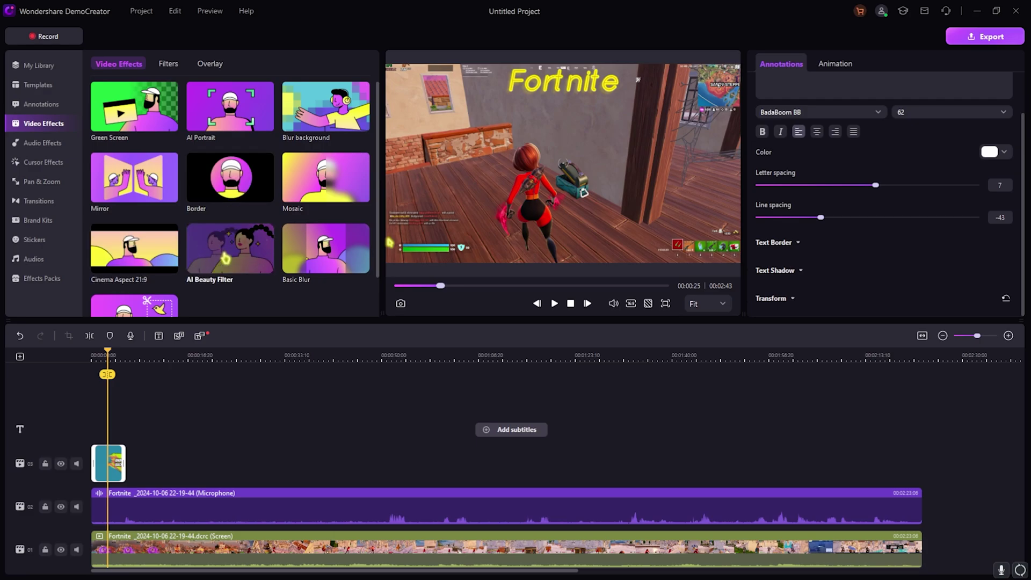
{"action": "left_click", "coordinate": [43, 143]}
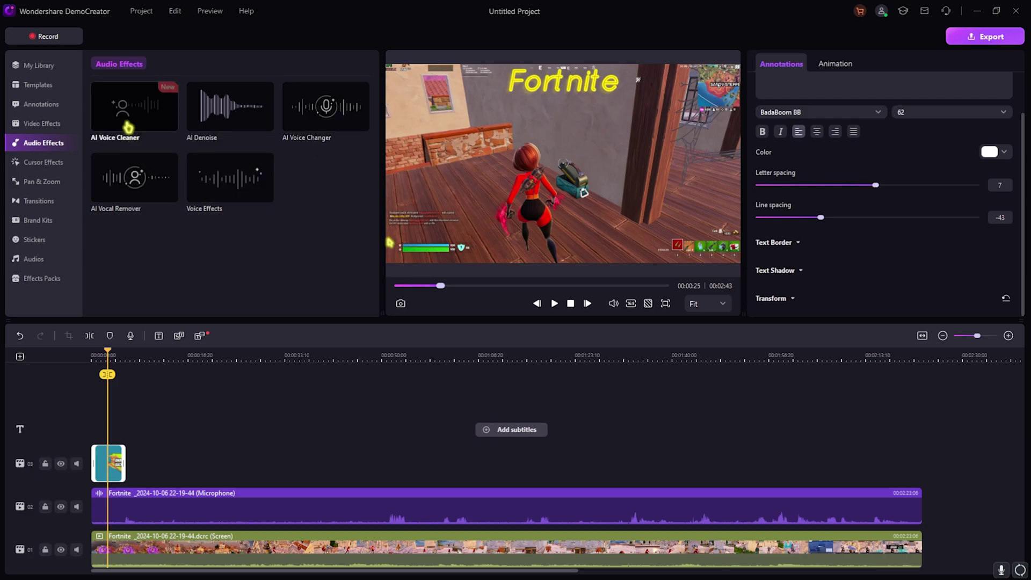
- Apply Cursor Magnify from the Cursor Effects library to the screen recording clip
{"action": "left_click", "coordinate": [49, 162]}
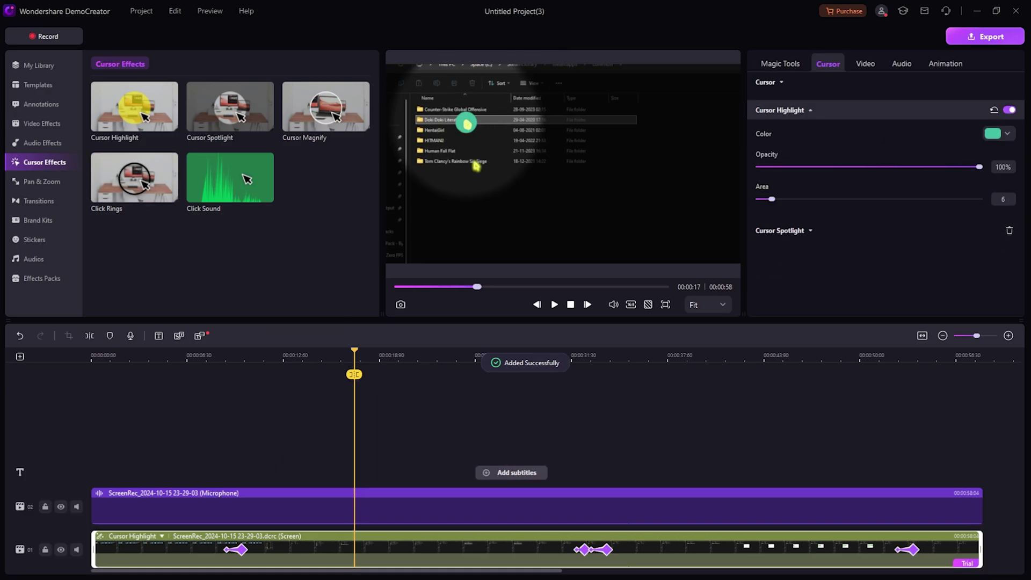
{"action": "left_click_drag", "start_coordinate": [344, 124], "coordinate": [342, 536]}
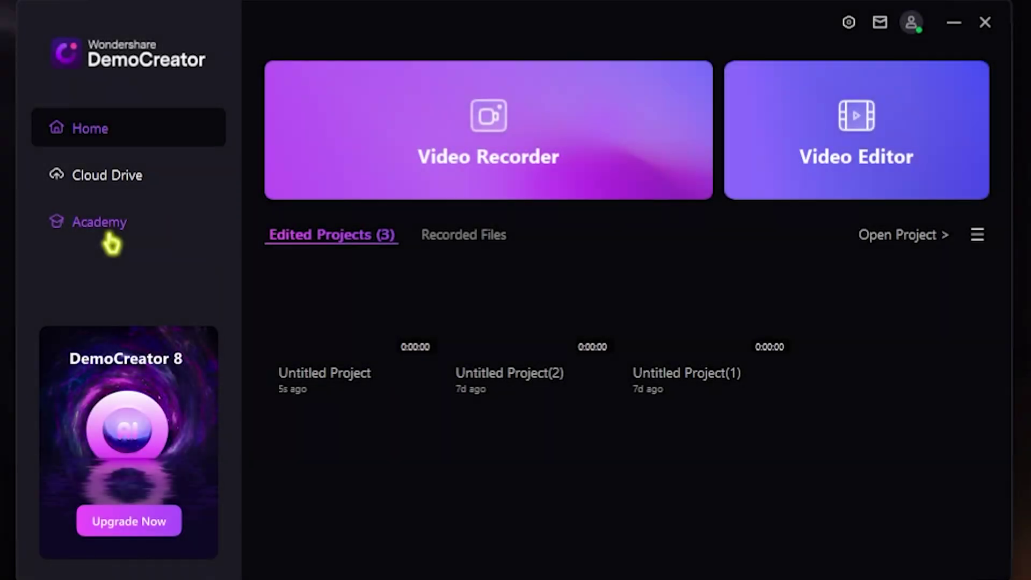
- Go to the Academy Creator Hub and scroll to Weekly Popular Videos
{"action": "left_click", "coordinate": [105, 228]}
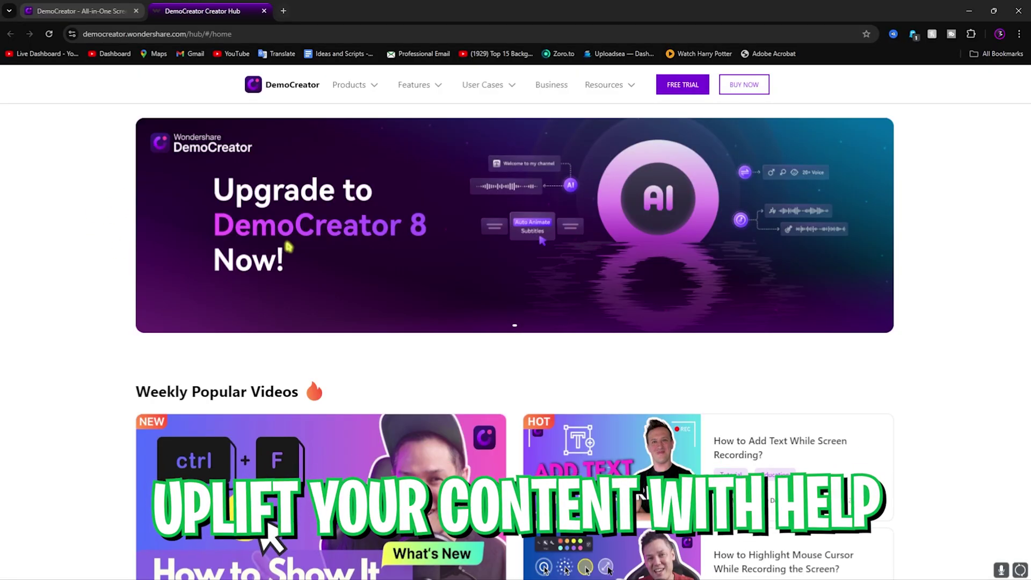
{"action": "scroll", "coordinate": [288, 247], "scroll_direction": "down", "scroll_amount": 5}
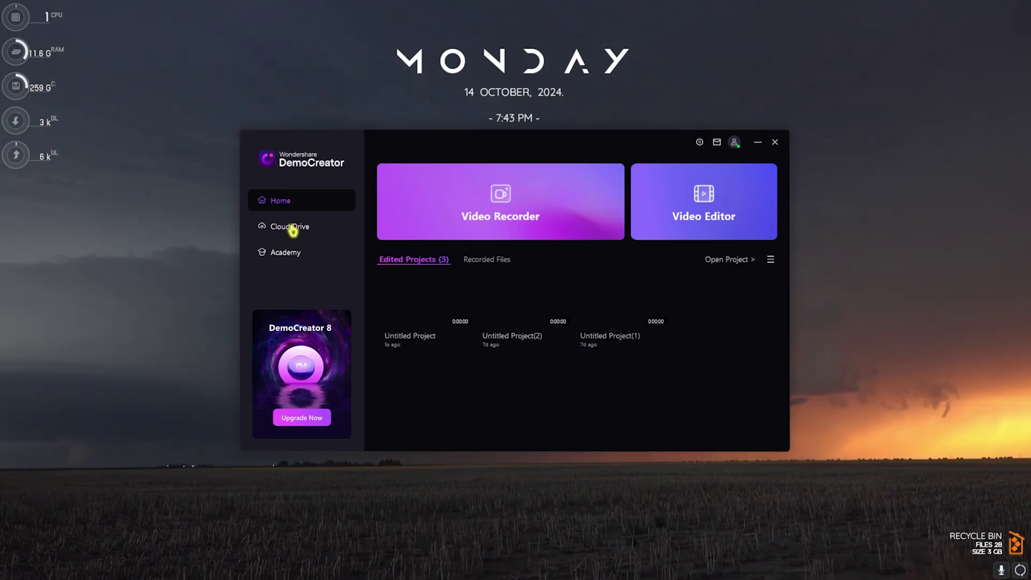
- Launch Cloud Drive from the DemoCreator sidebar to load the online dashboard
{"action": "left_click", "coordinate": [291, 229]}
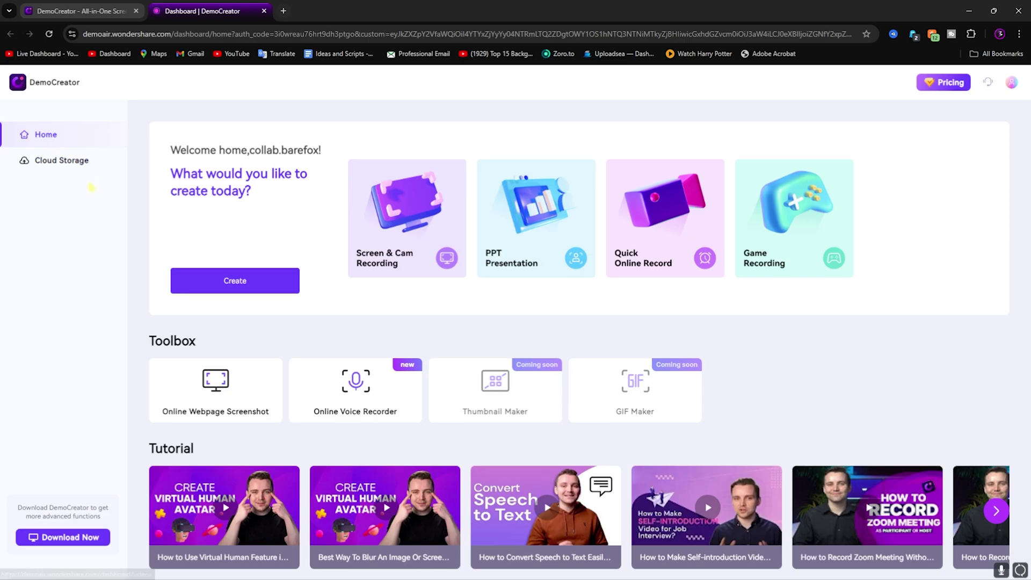
- Go to the Cloud Storage section of the DemoCreator Online dashboard
{"action": "left_click", "coordinate": [84, 169]}
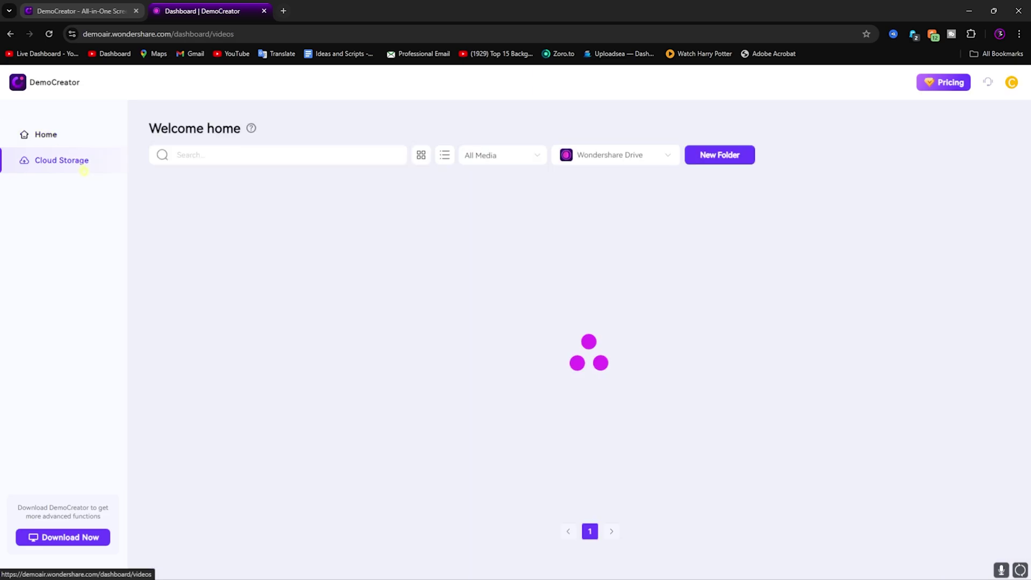